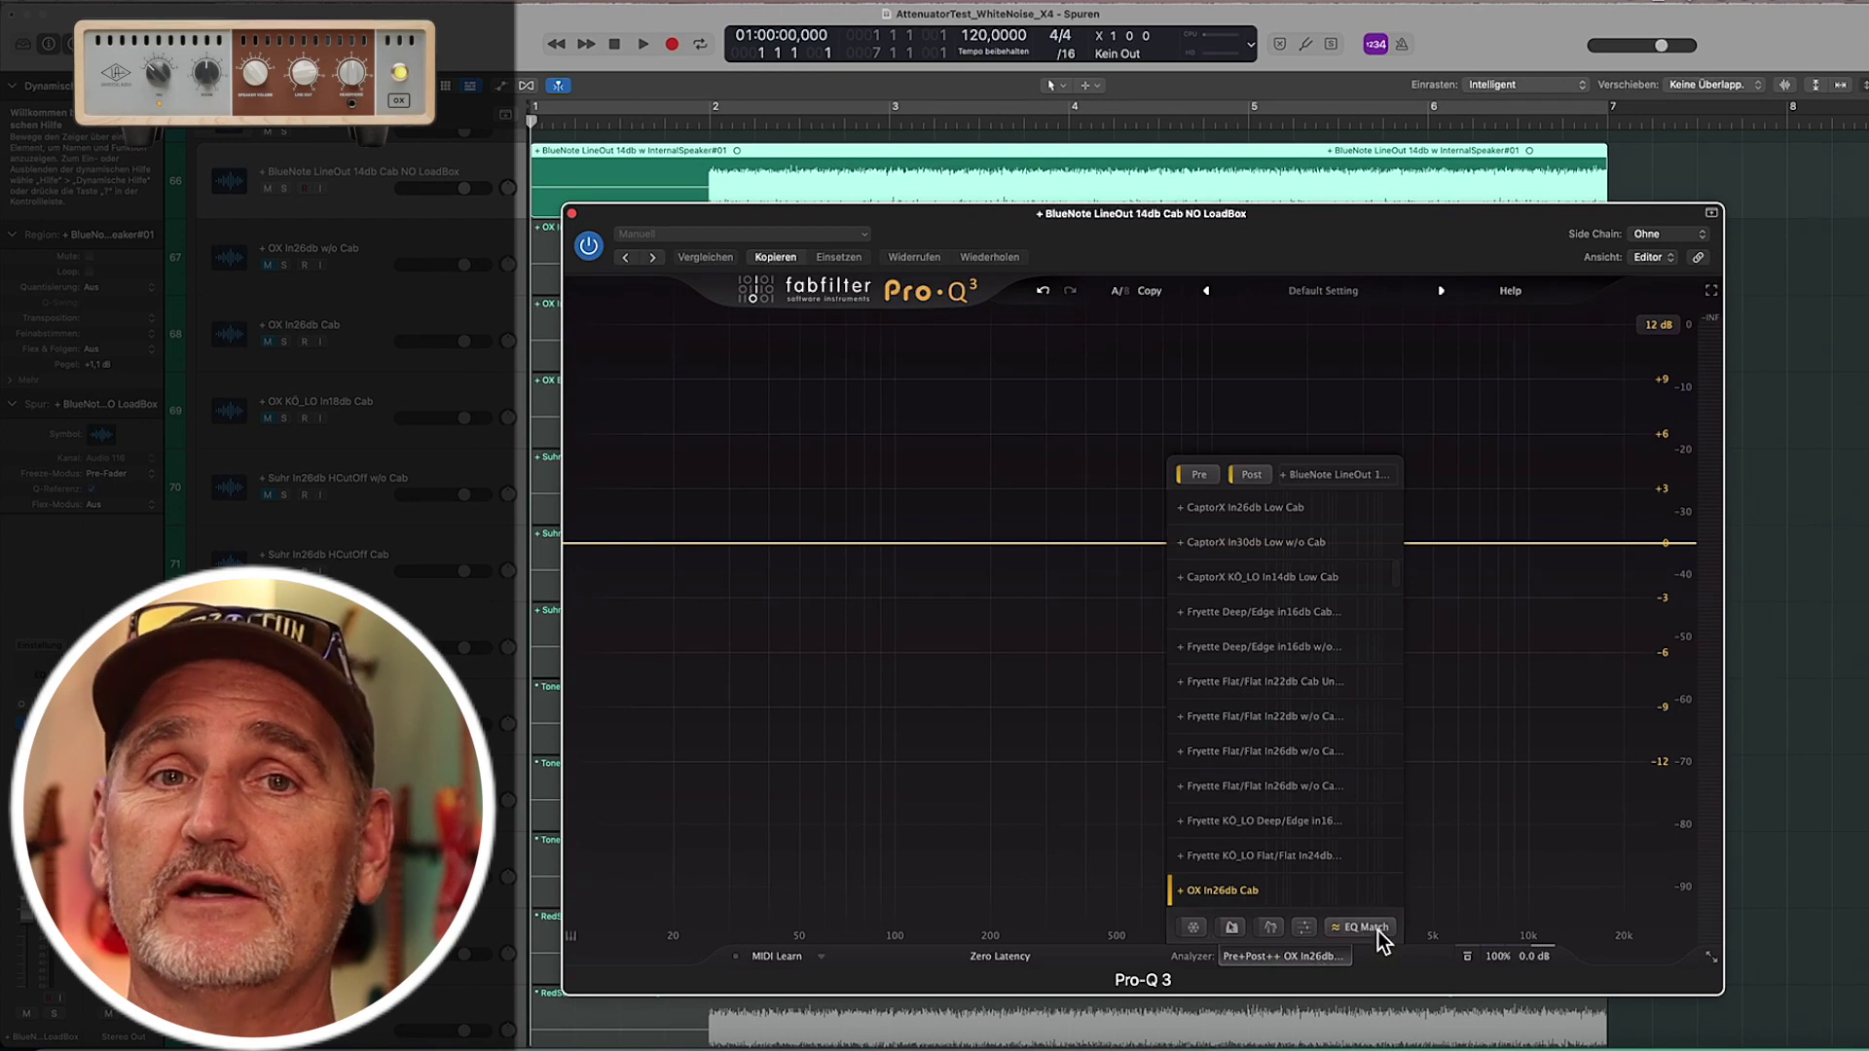
Run an EQ Match analysis of the BlueNote LineOut track using the external "OX In26db Cab" track as reference.
left_click(1275, 921)
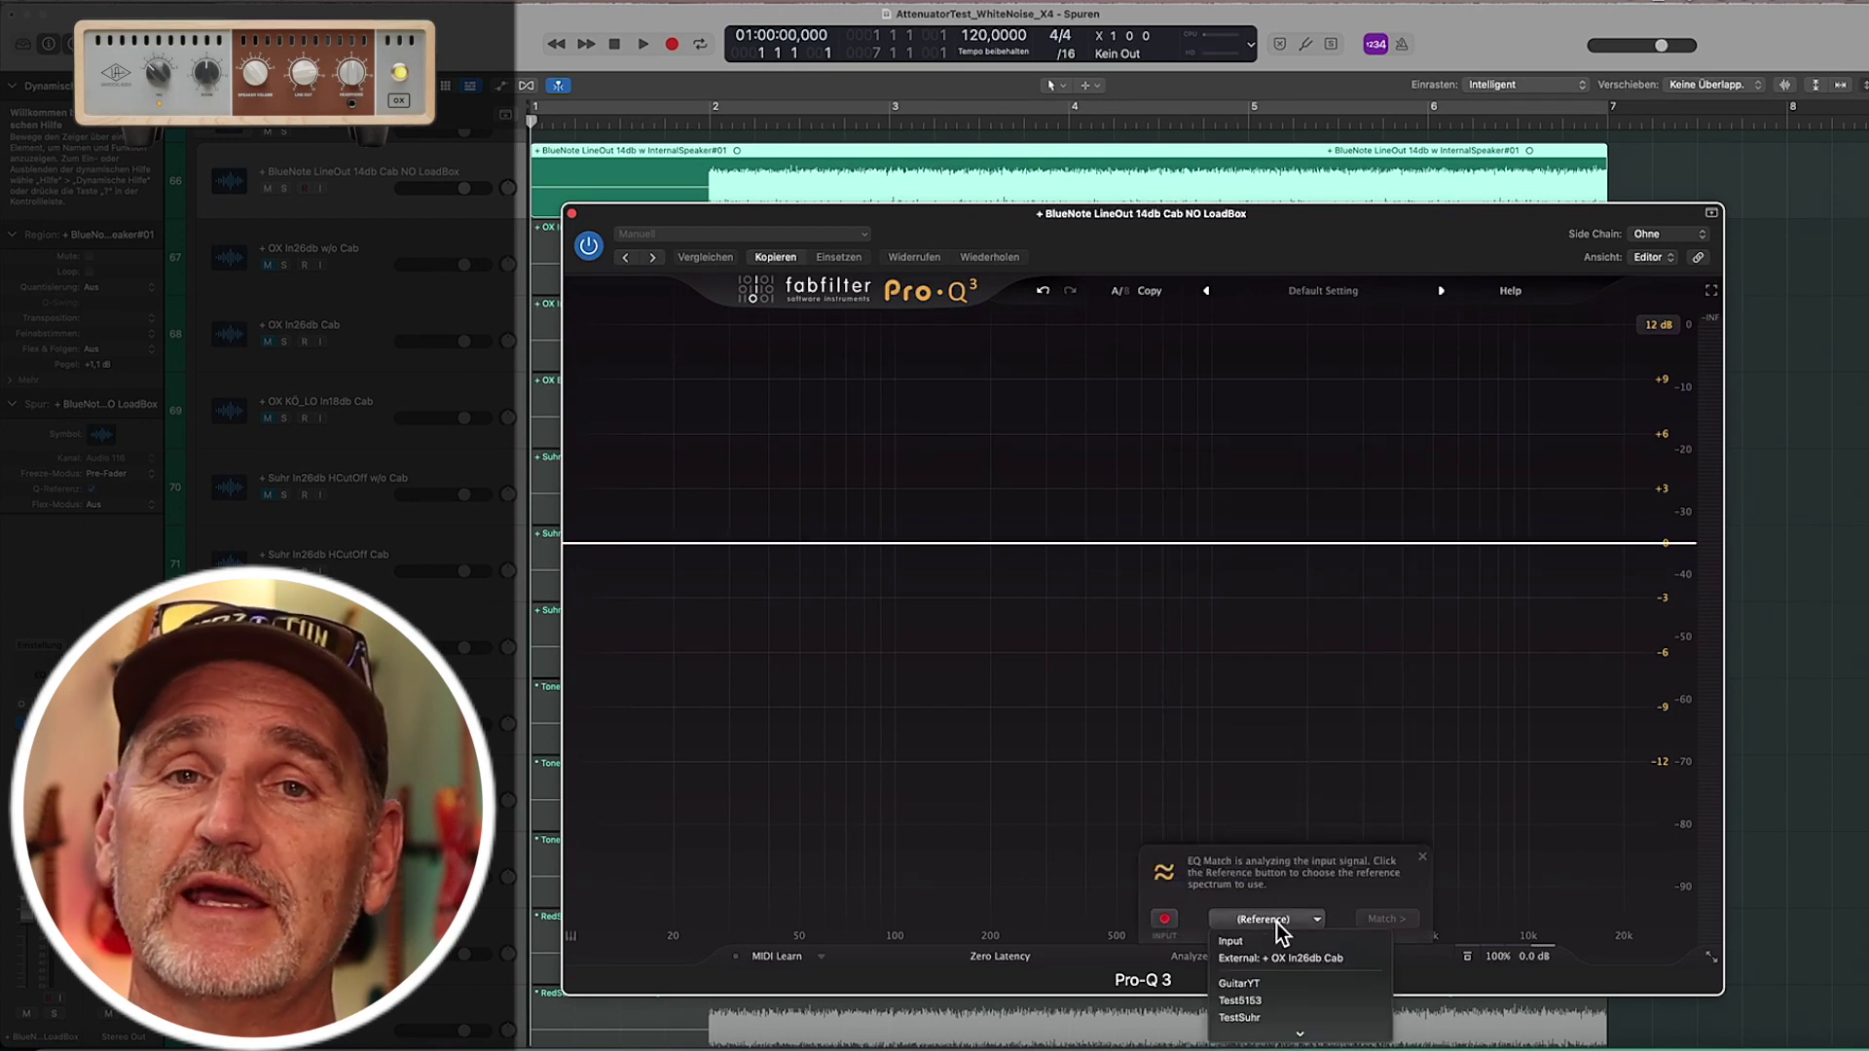
left_click(1312, 962)
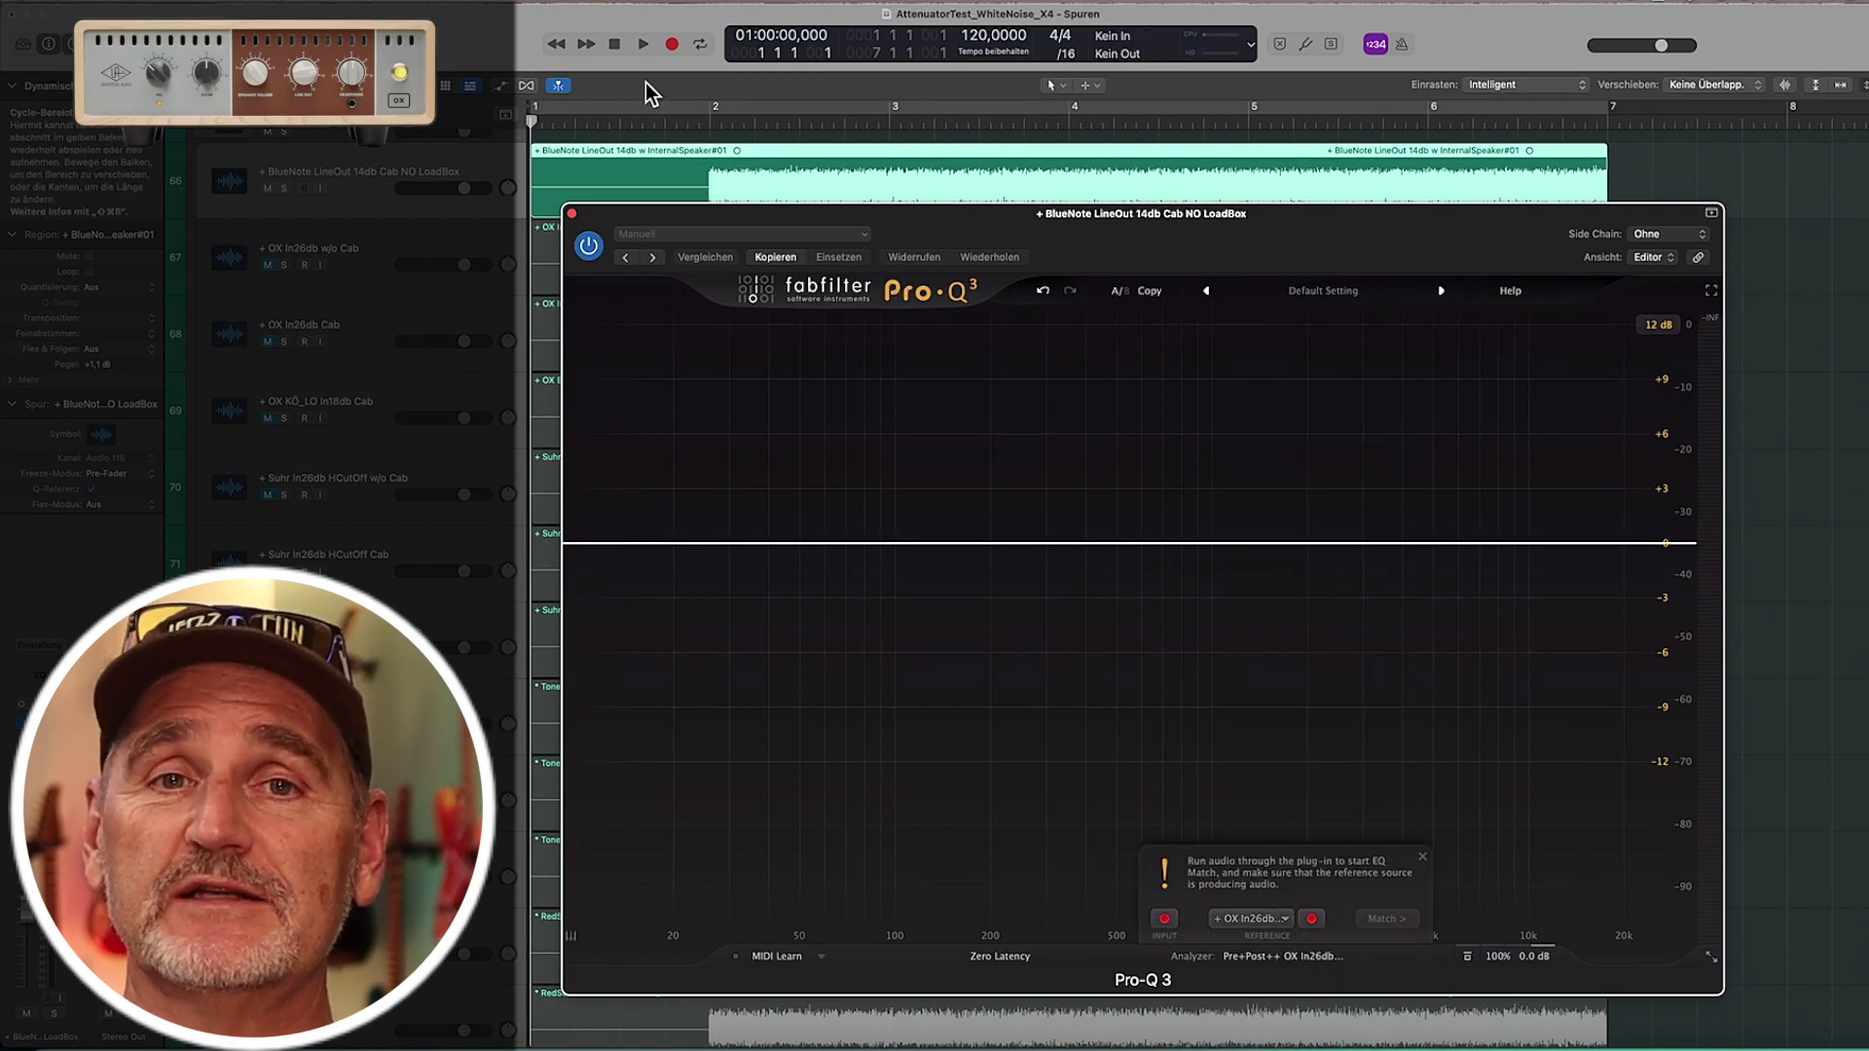
left_click(643, 44)
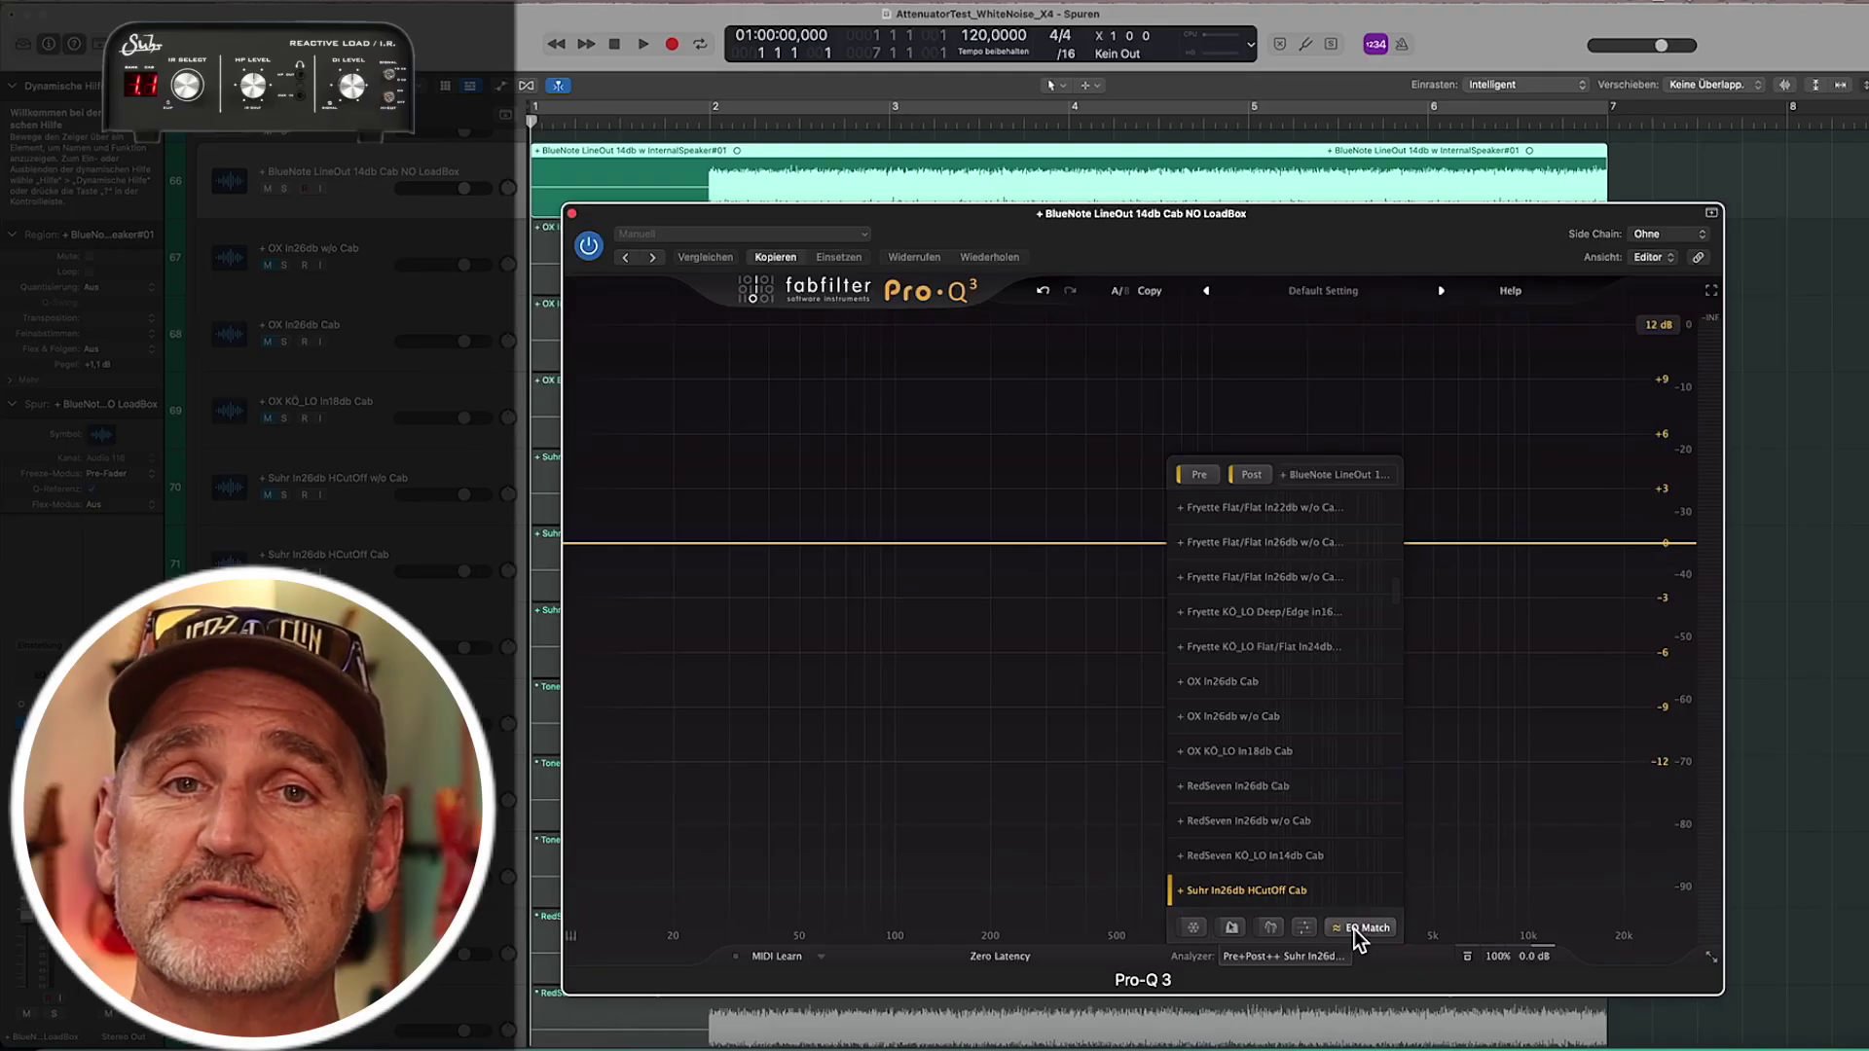
Run an EQ Match analysis with the external "Suhr In26db HCutOff Cab" track as the reference spectrum.
left_click(1279, 928)
left_click(1305, 958)
left_click(643, 44)
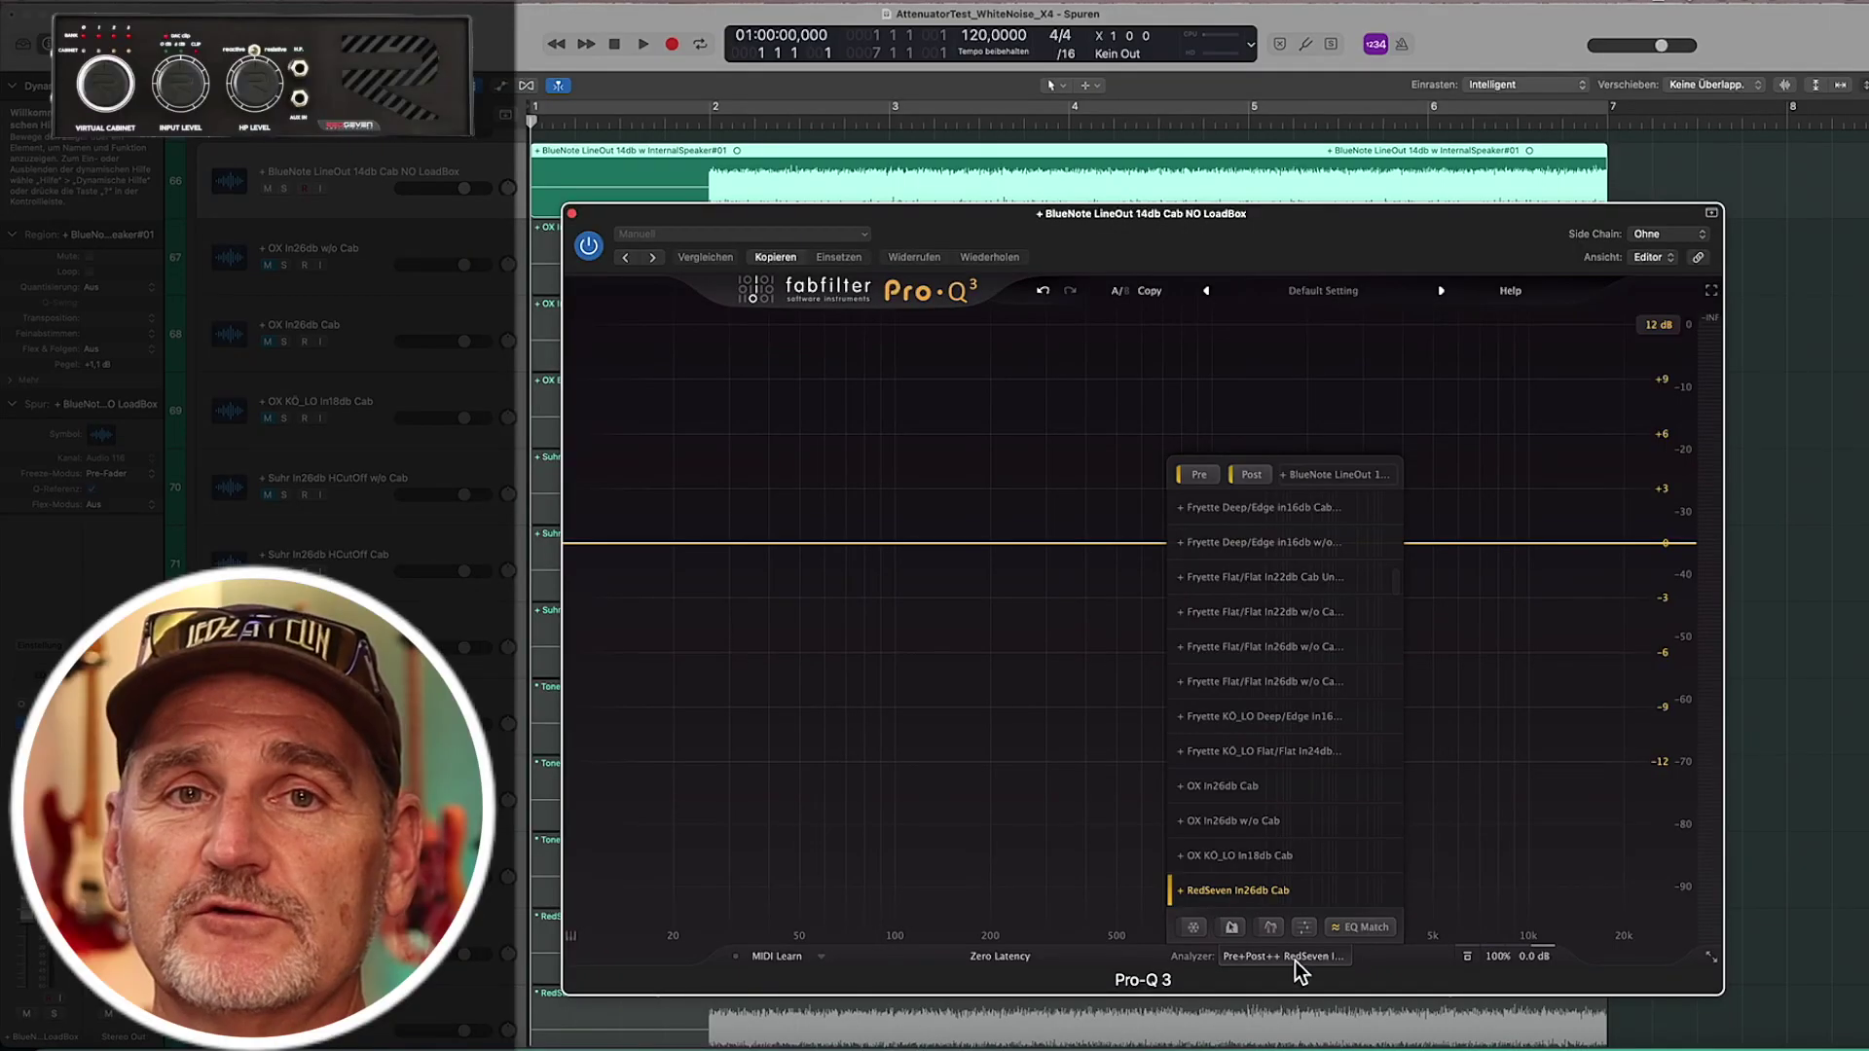
Run EQ Match against the external "RedSeven In26db Cab" reference during playback, and stop the transport.
left_click(1295, 960)
left_click(1281, 926)
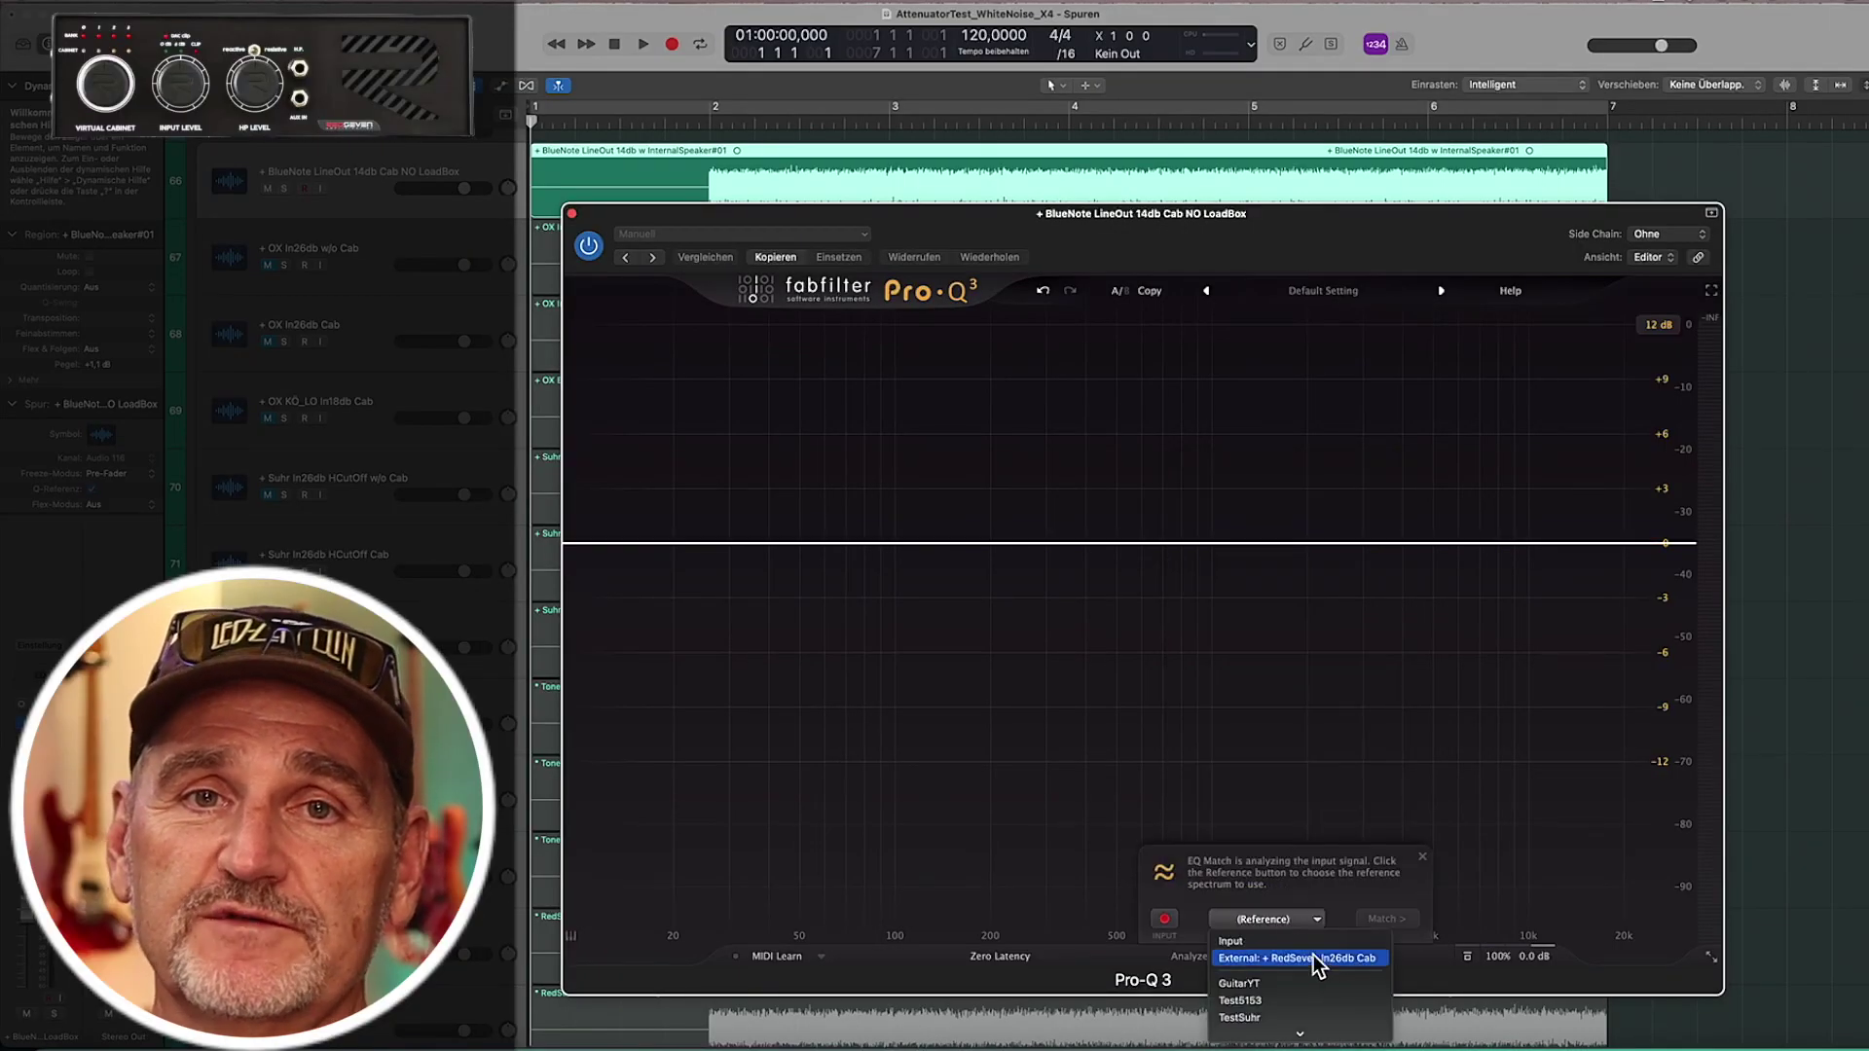
left_click(1319, 959)
left_click(642, 44)
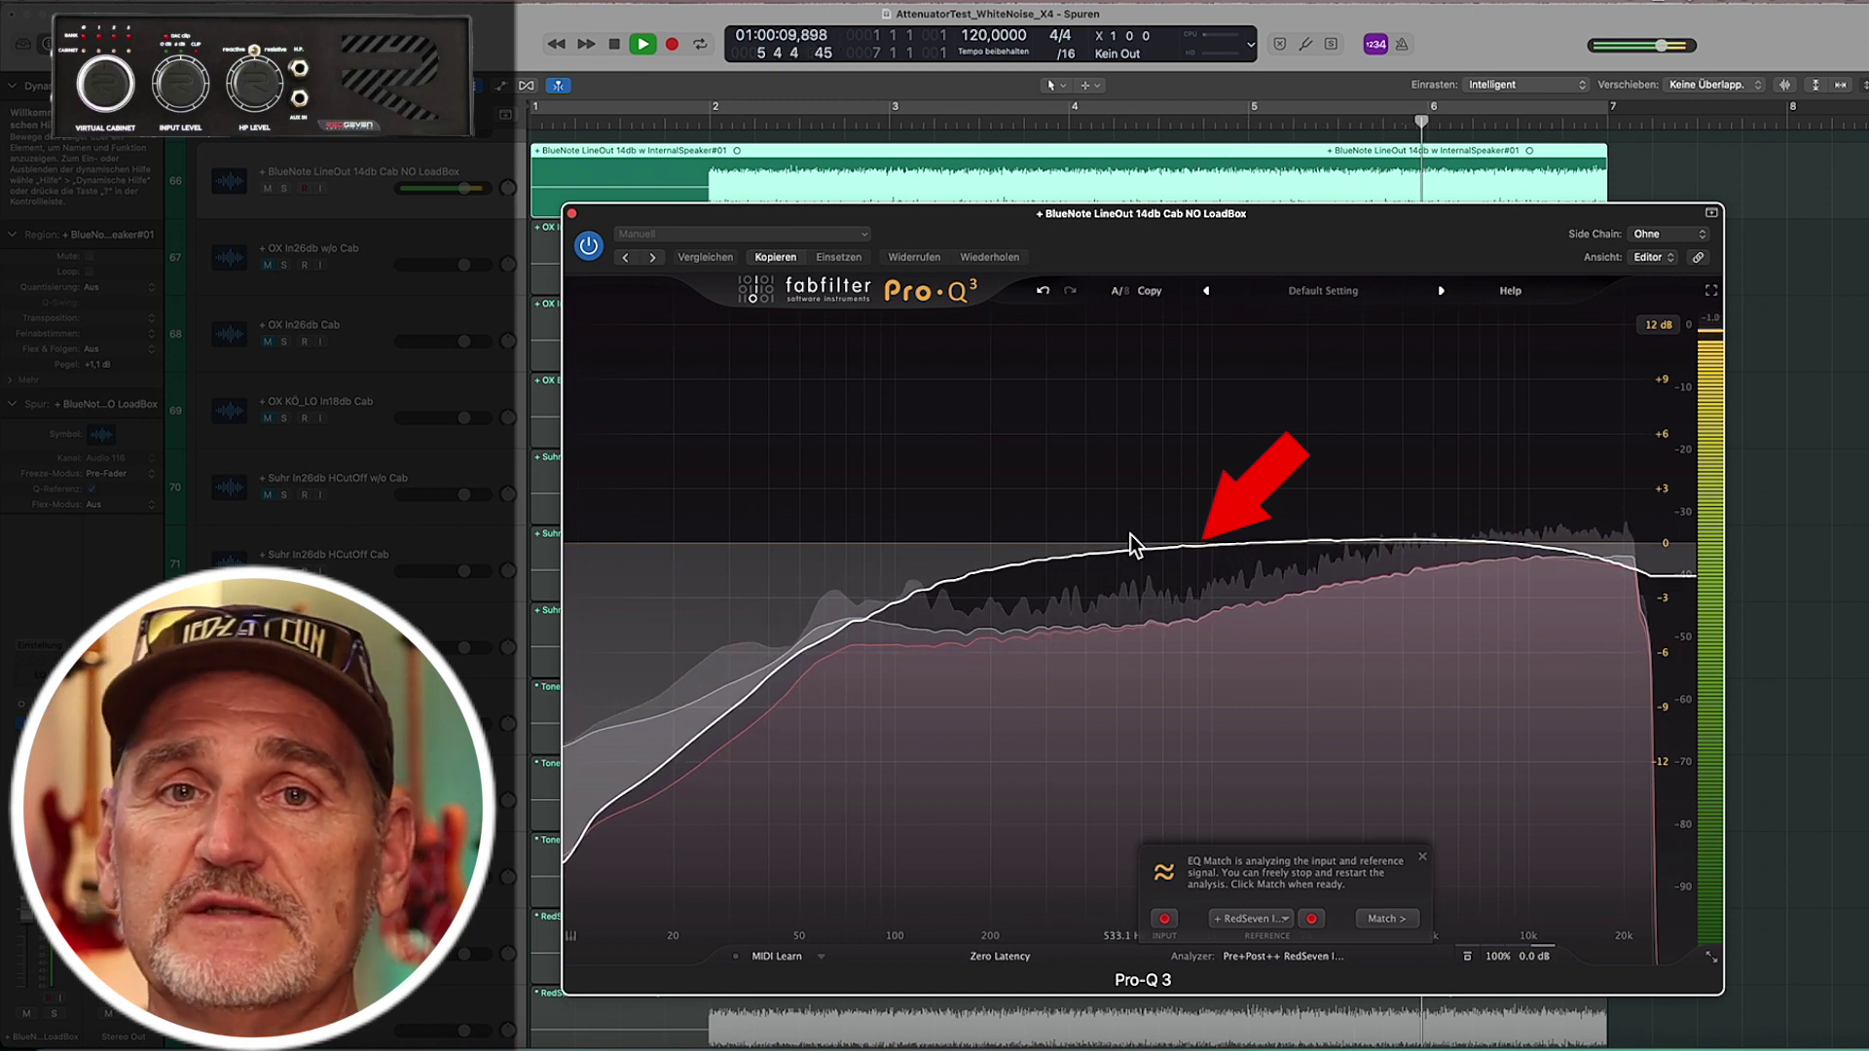
left_click(616, 45)
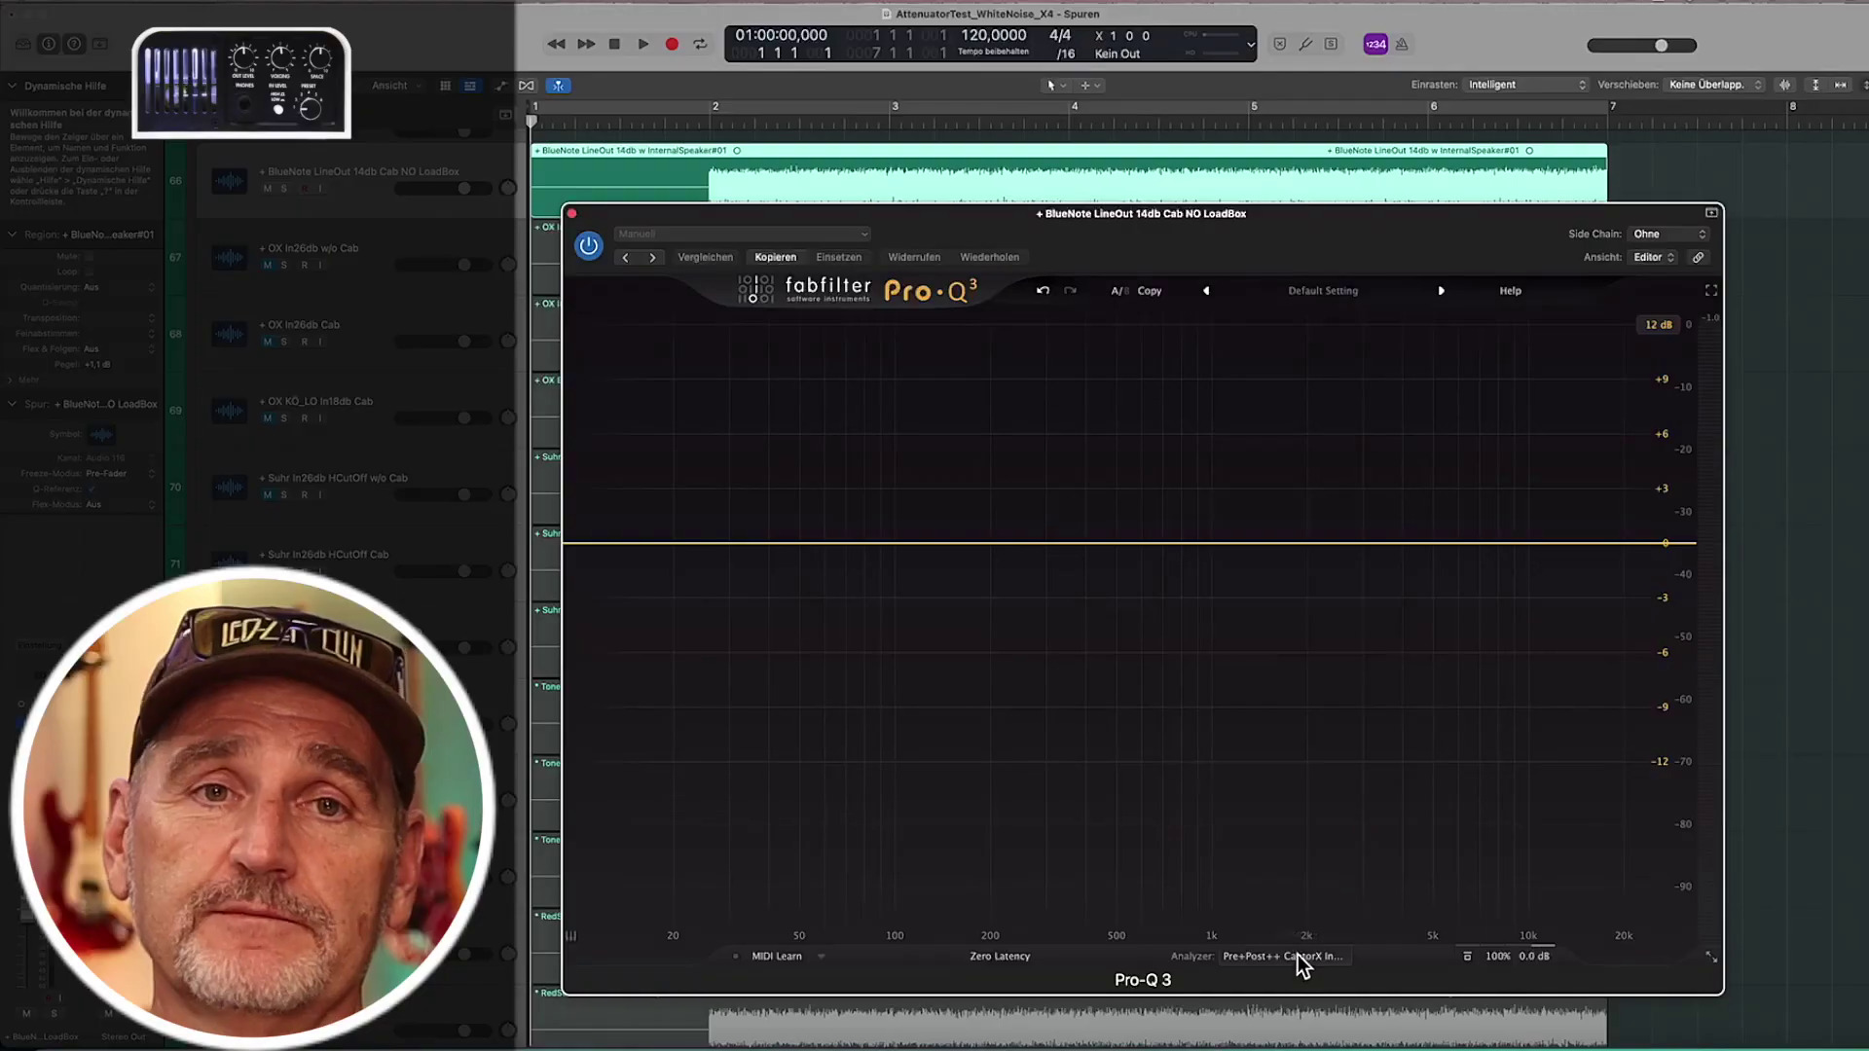
Start EQ Match with the external CaptorX track as reference, play the white noise through it, and stop playback.
left_click(1298, 959)
left_click(1352, 937)
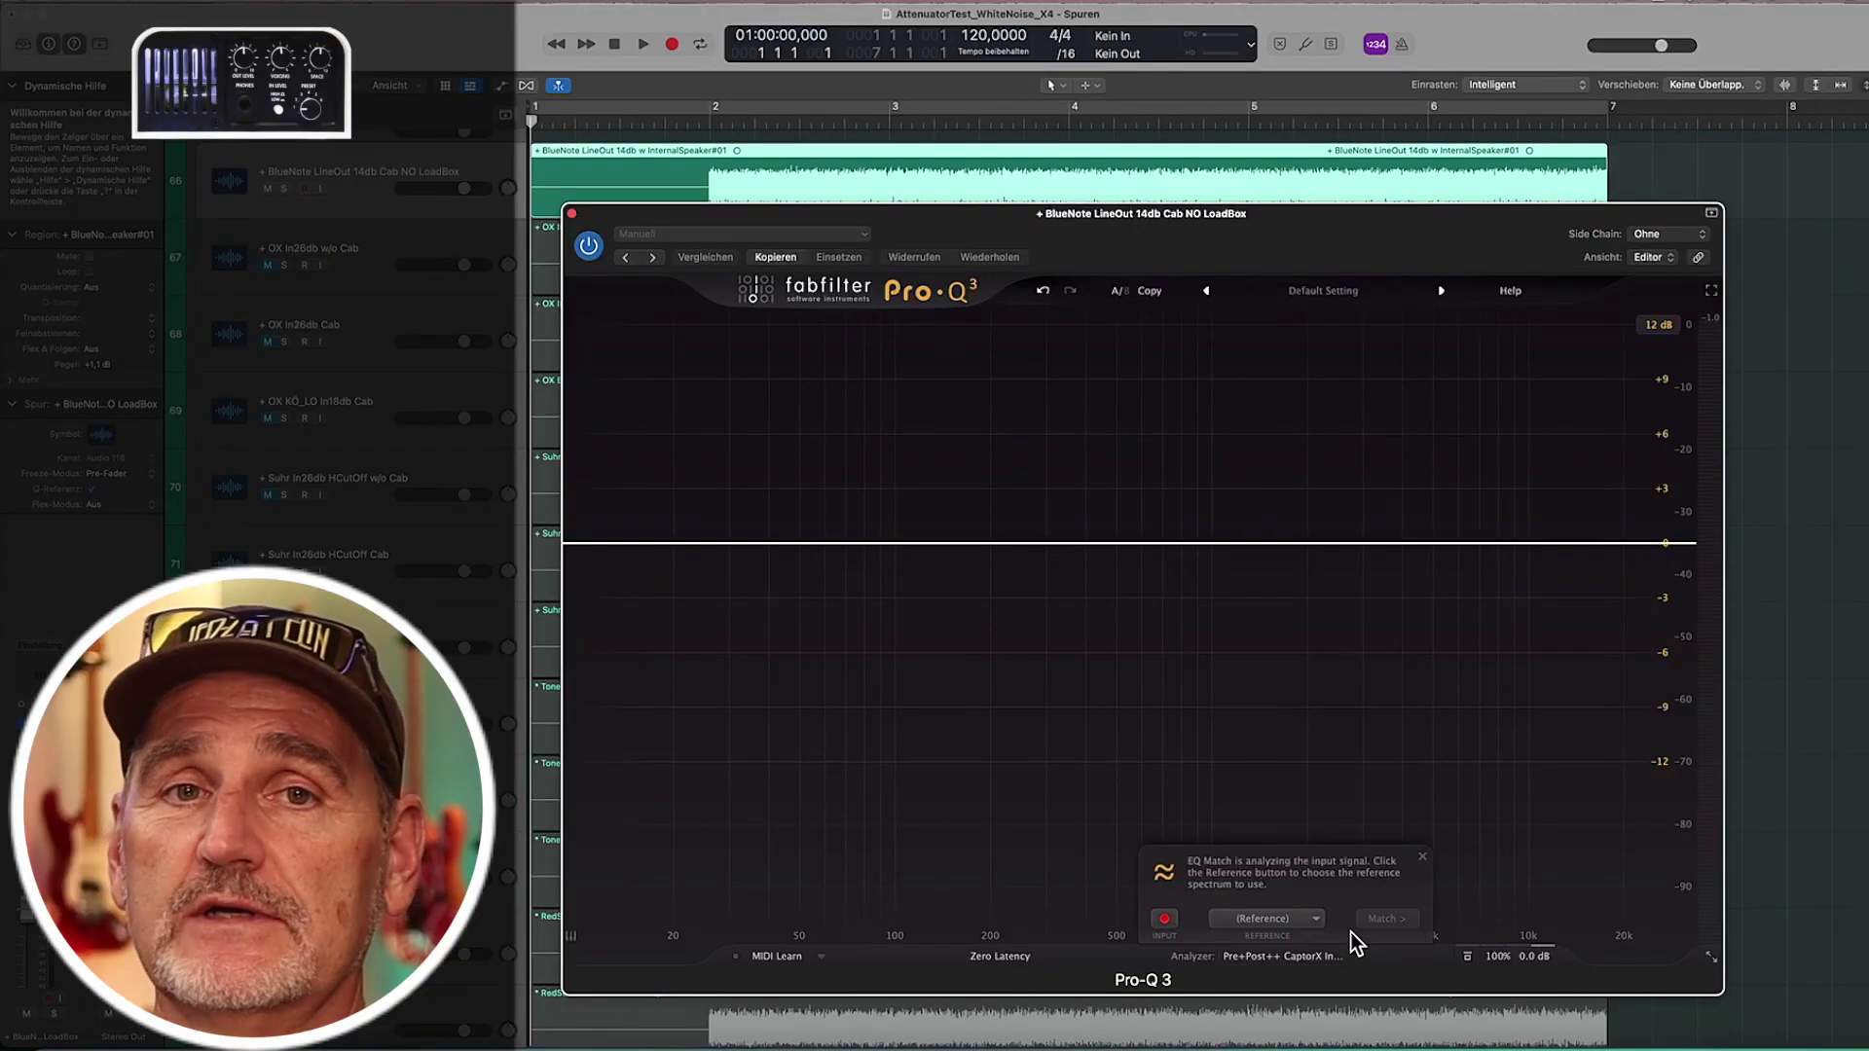
left_click(1270, 920)
left_click(1334, 959)
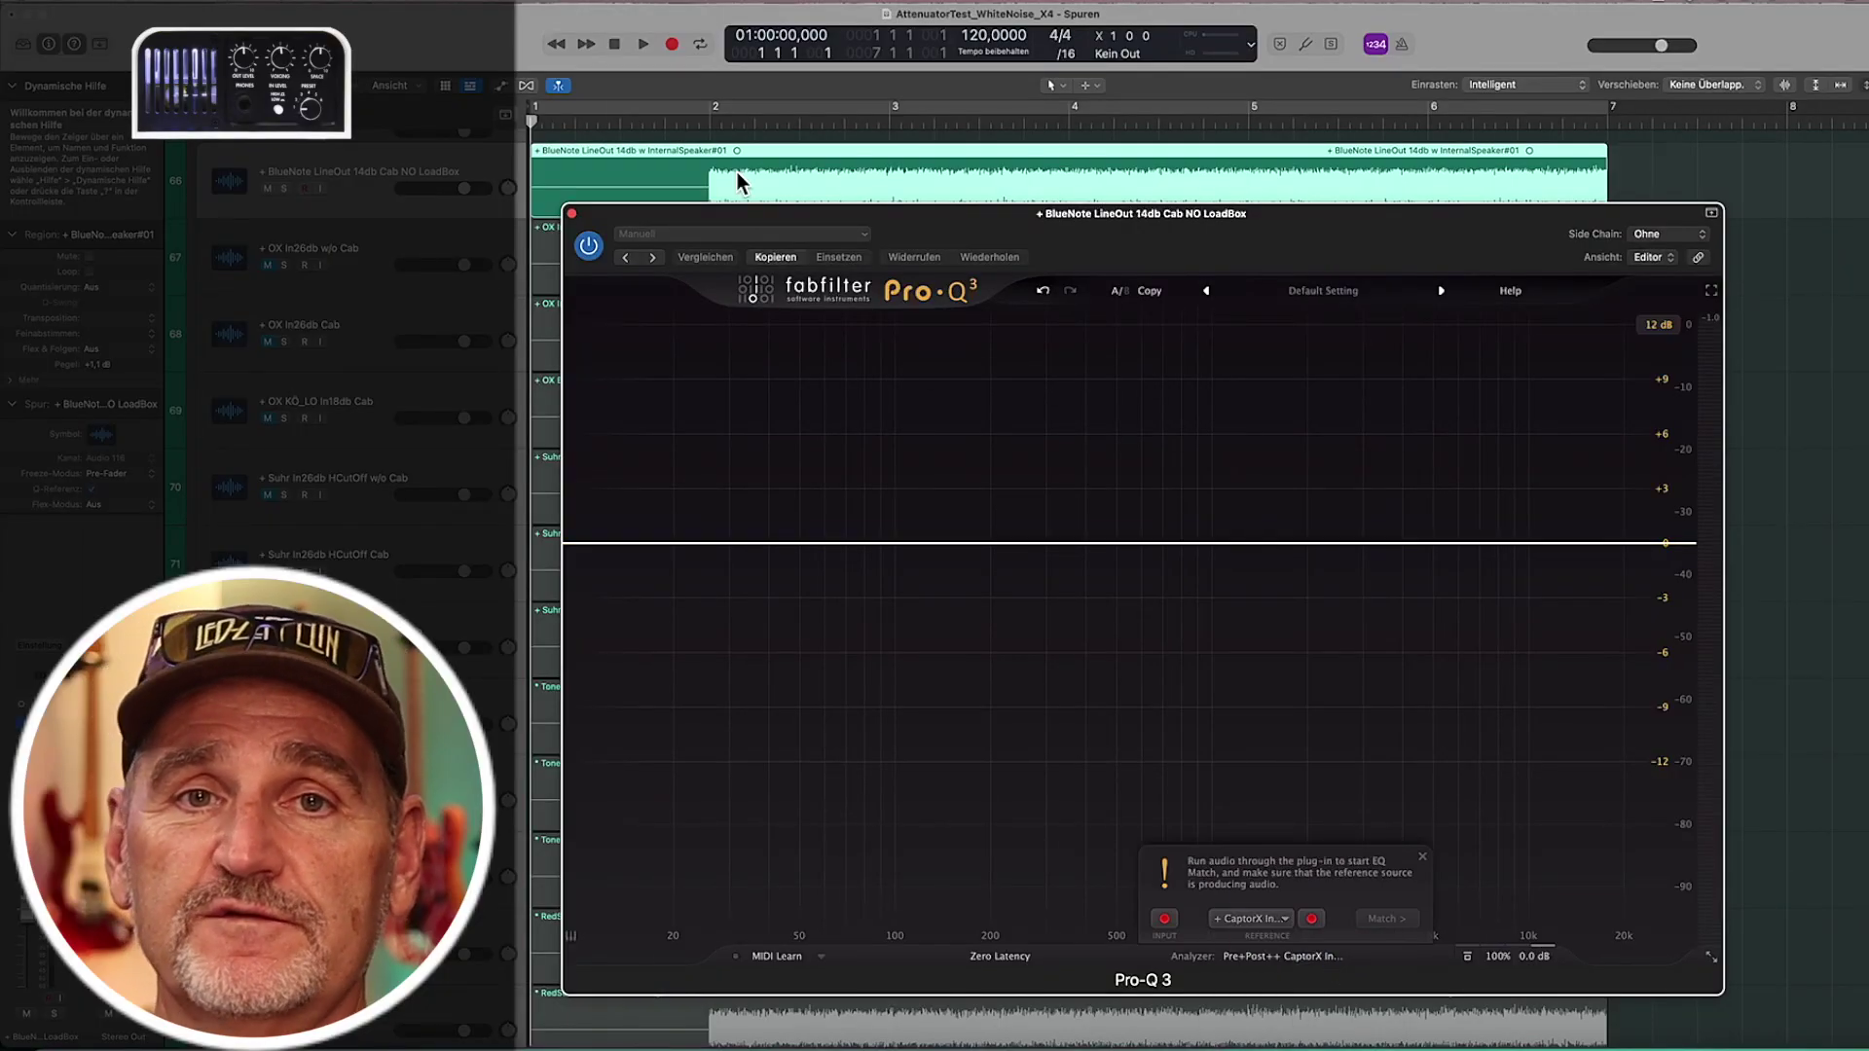
left_click(644, 44)
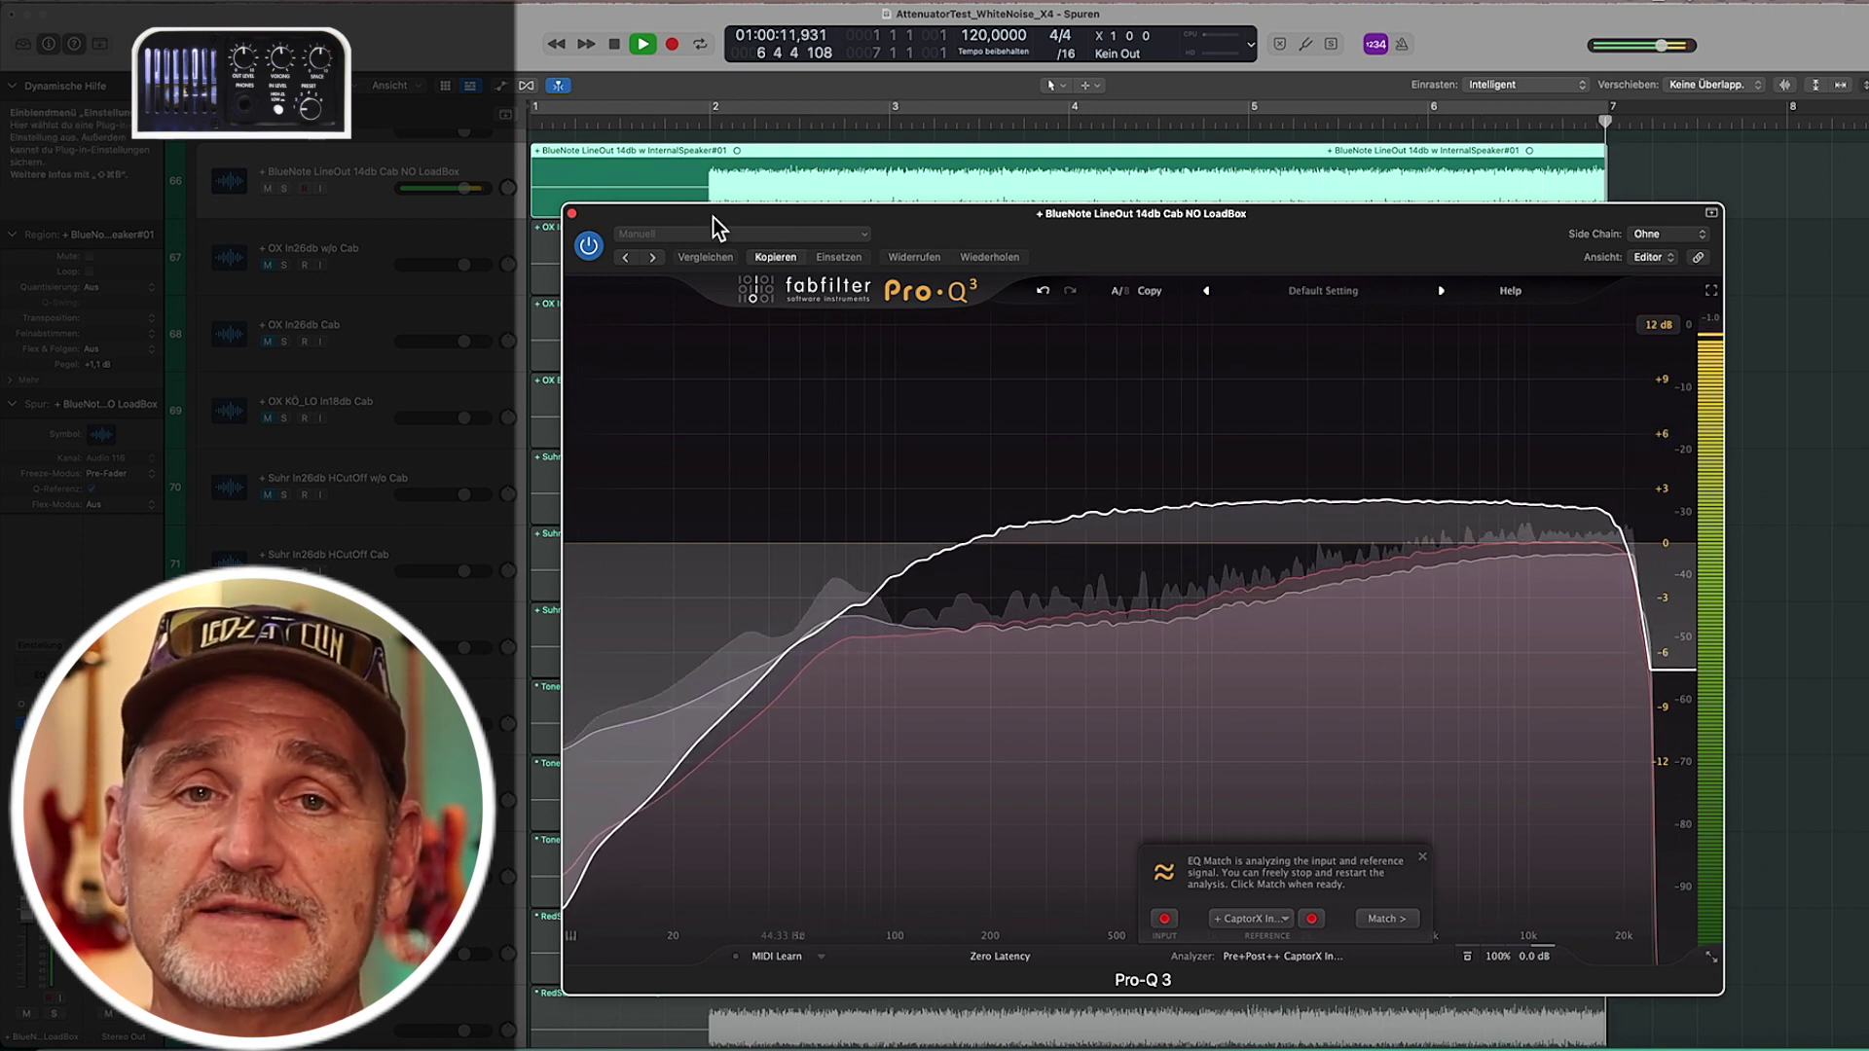
left_click(620, 48)
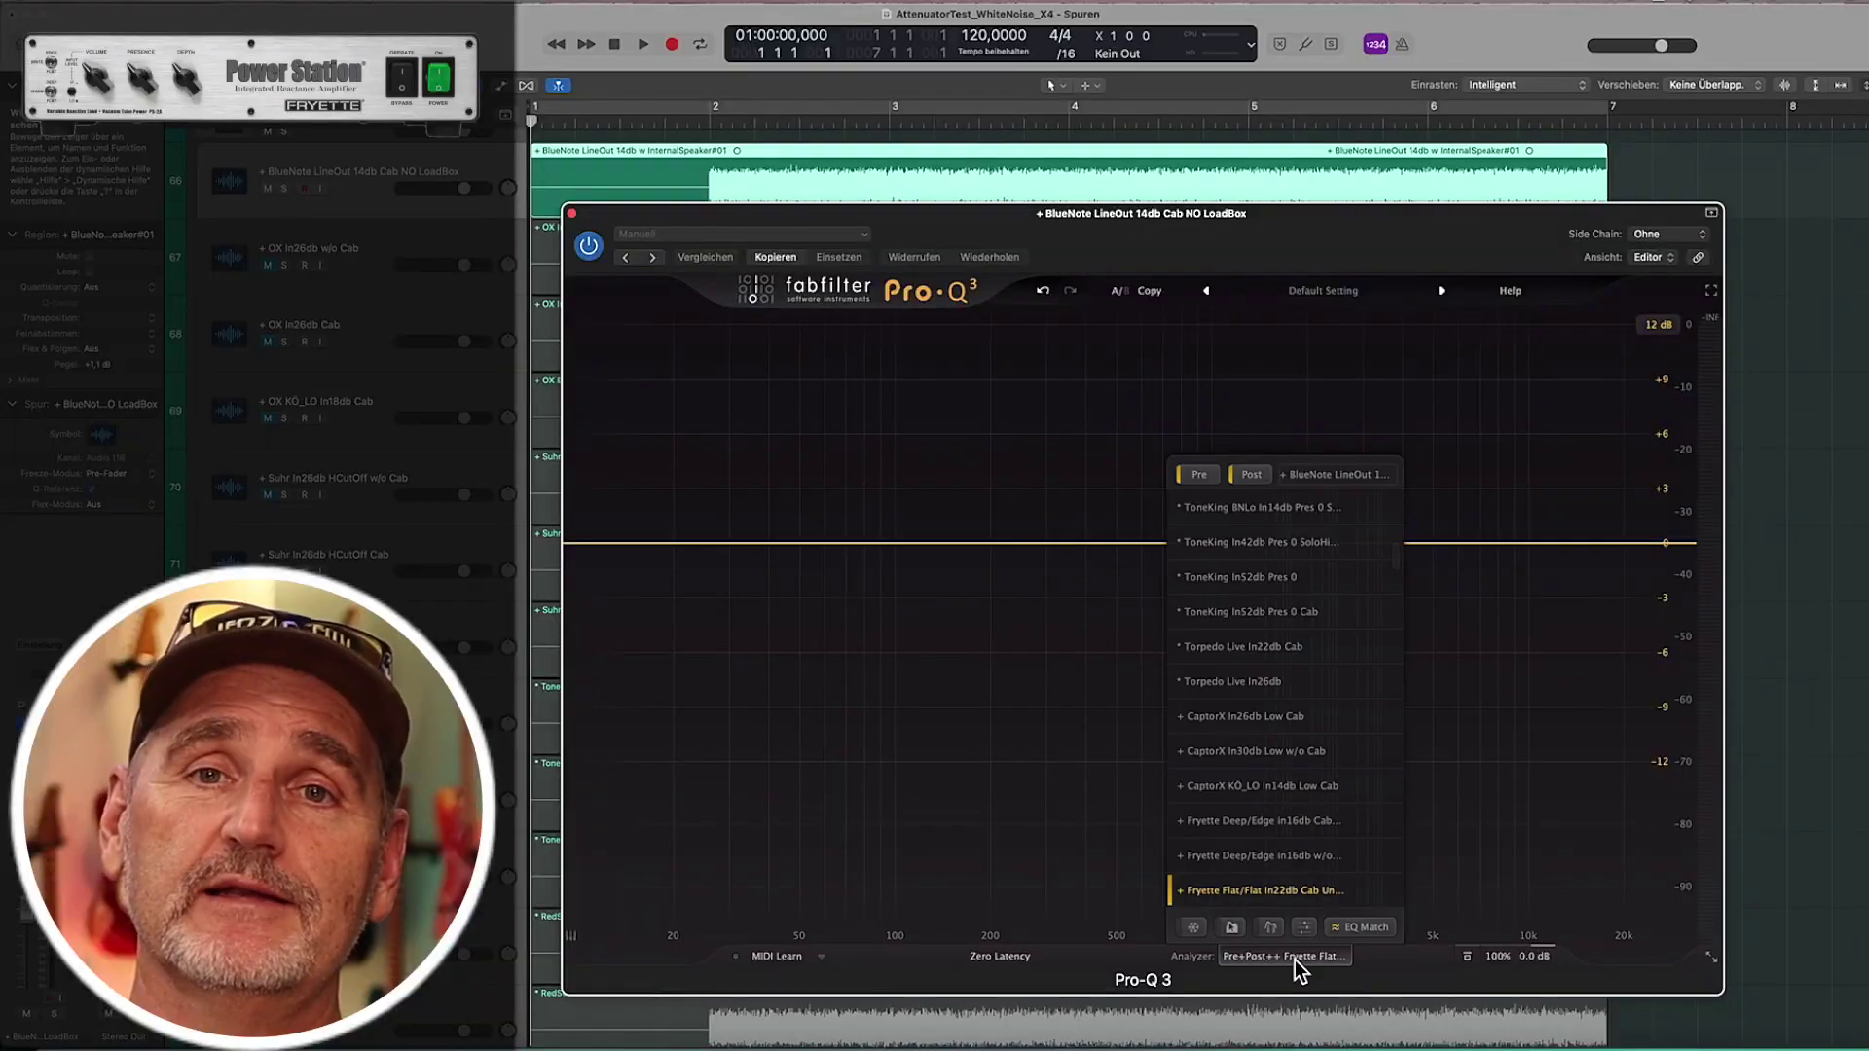
Run an EQ Match analysis against the external "Fryette Flat/Flat In22db Cab Unbalanced" reference track.
left_click(1279, 915)
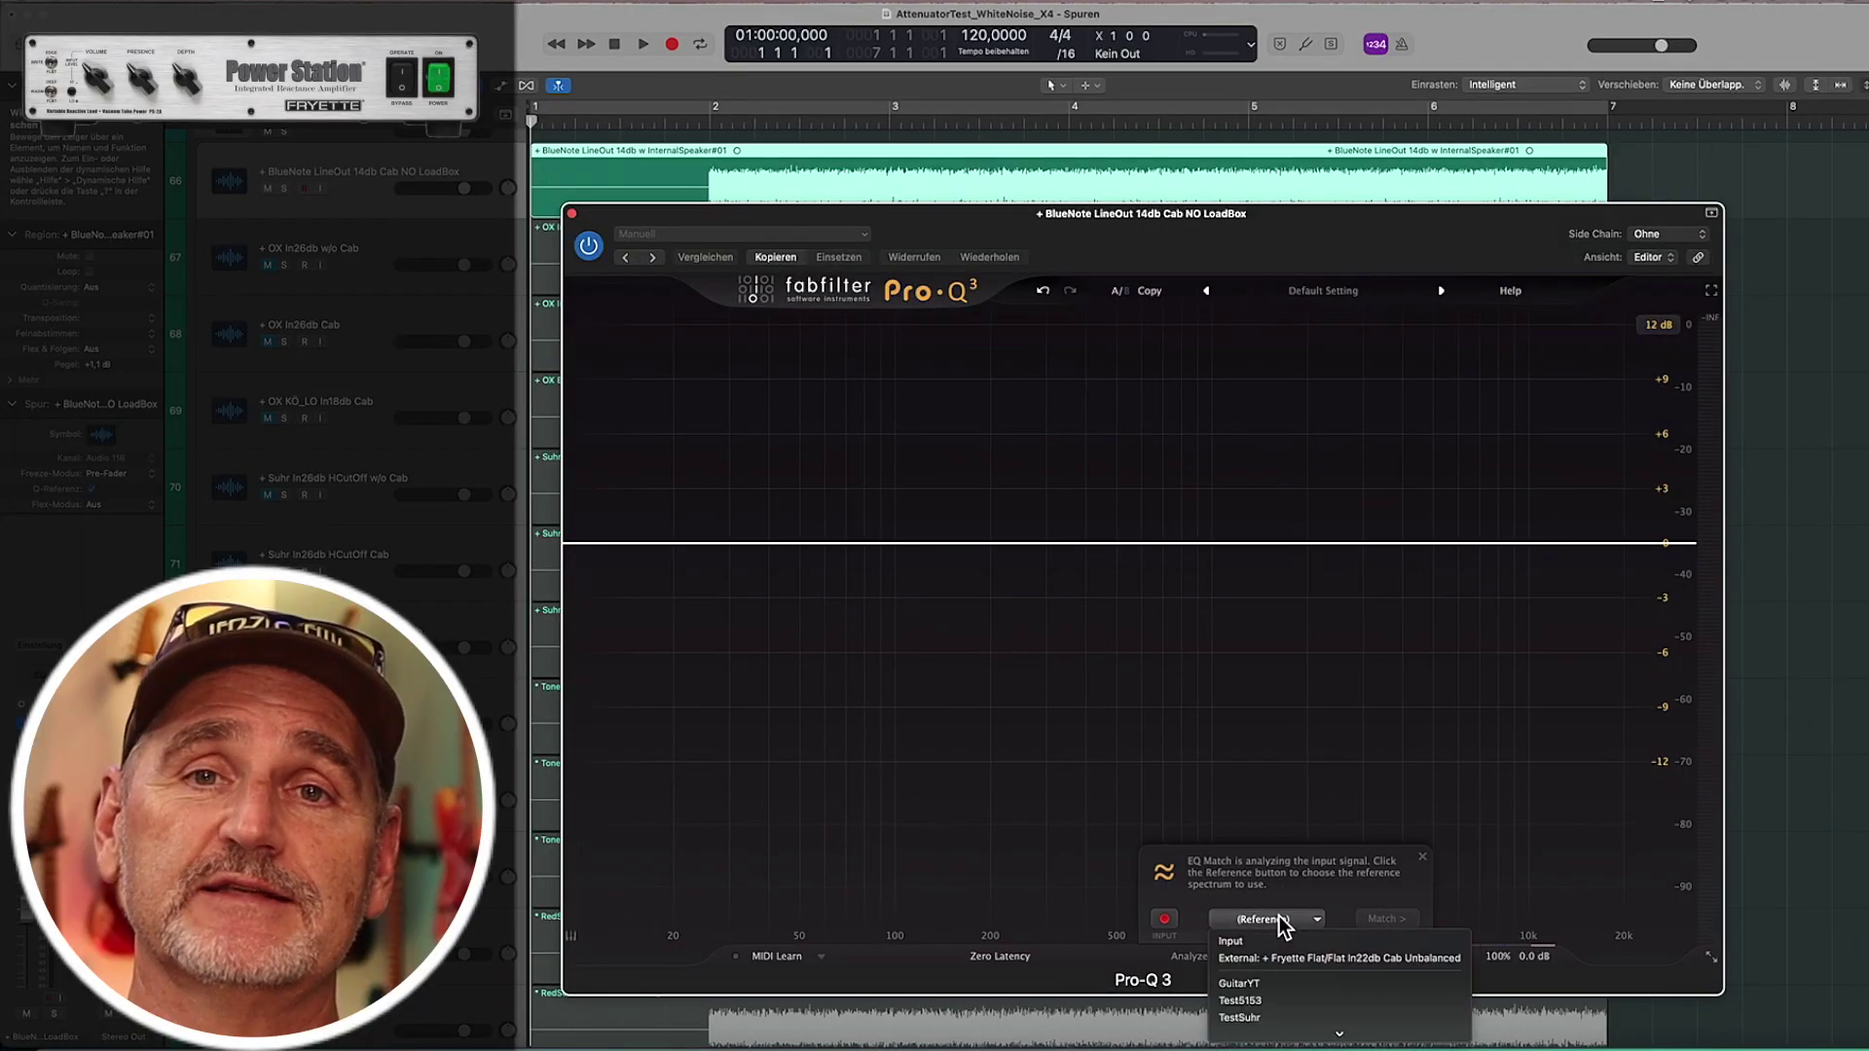
left_click(1370, 955)
left_click(643, 44)
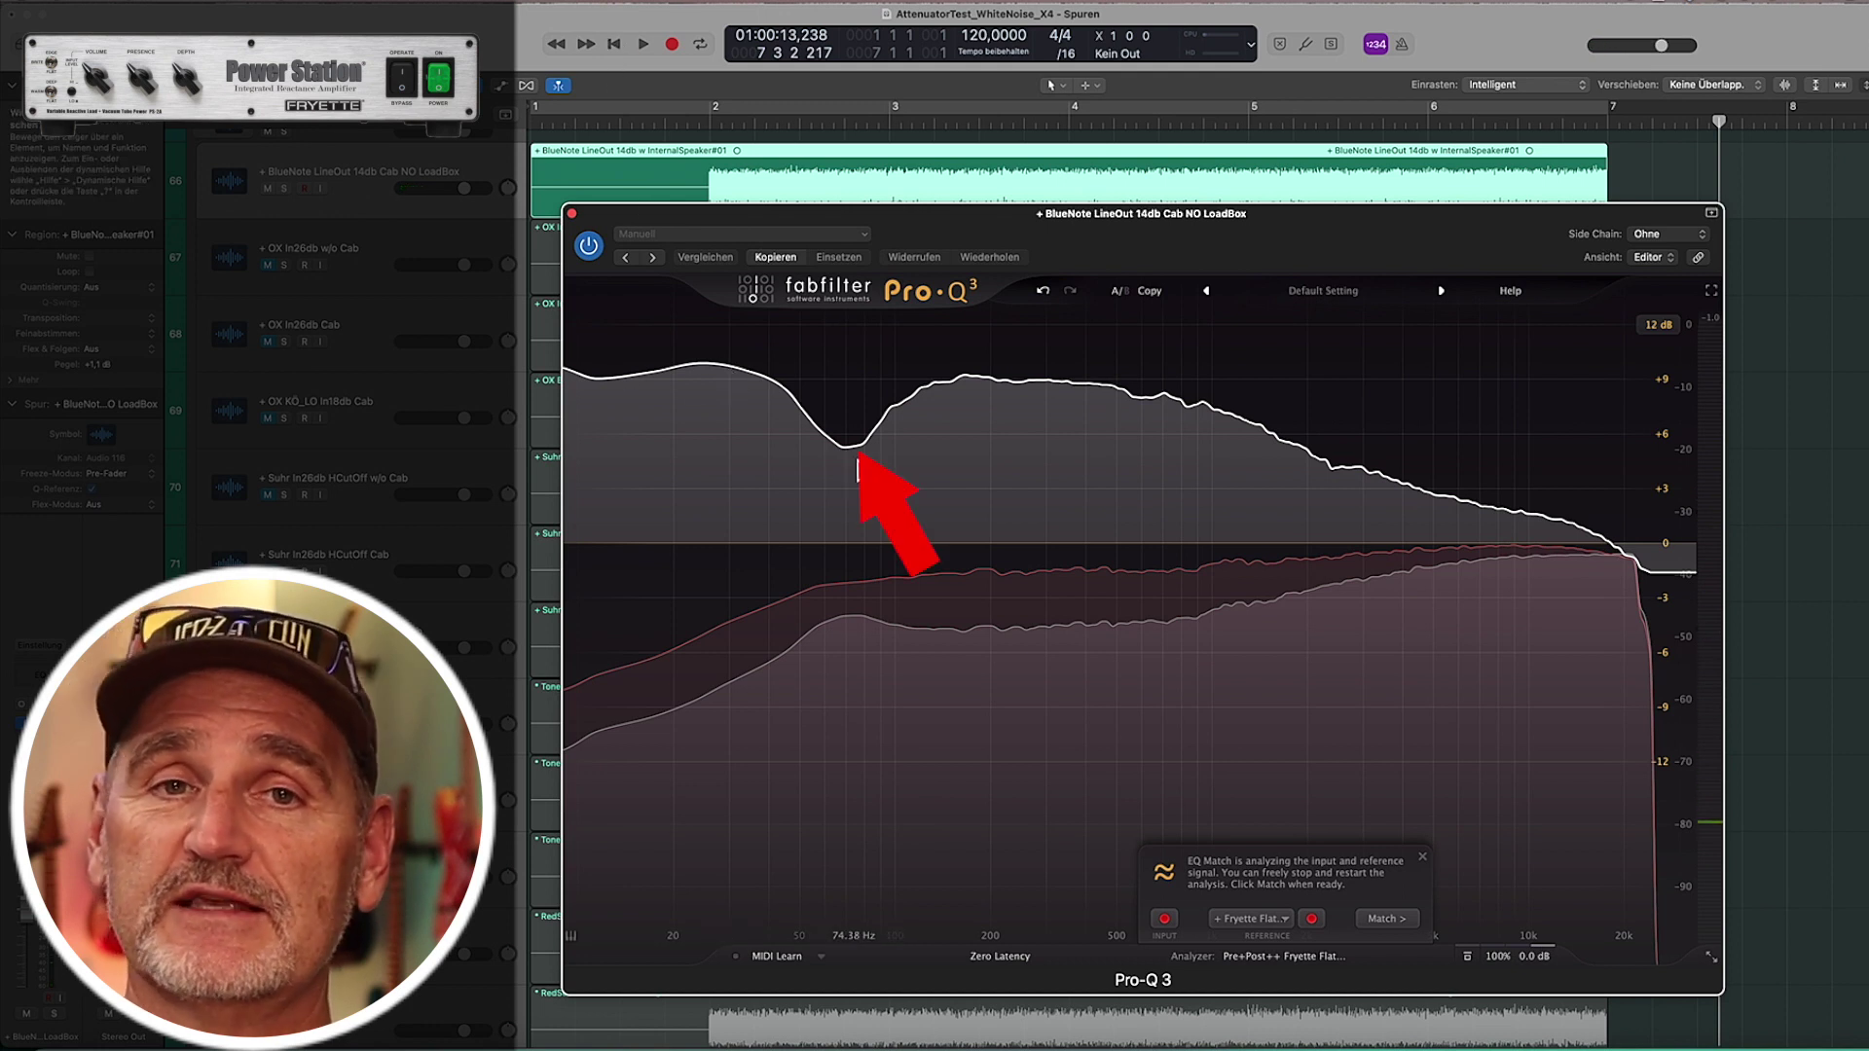
Choose the external reference spectrum in EQ Match again and play the white noise for another analysis.
left_click(1251, 918)
mouse_move(1256, 885)
left_click(1256, 957)
left_click(643, 44)
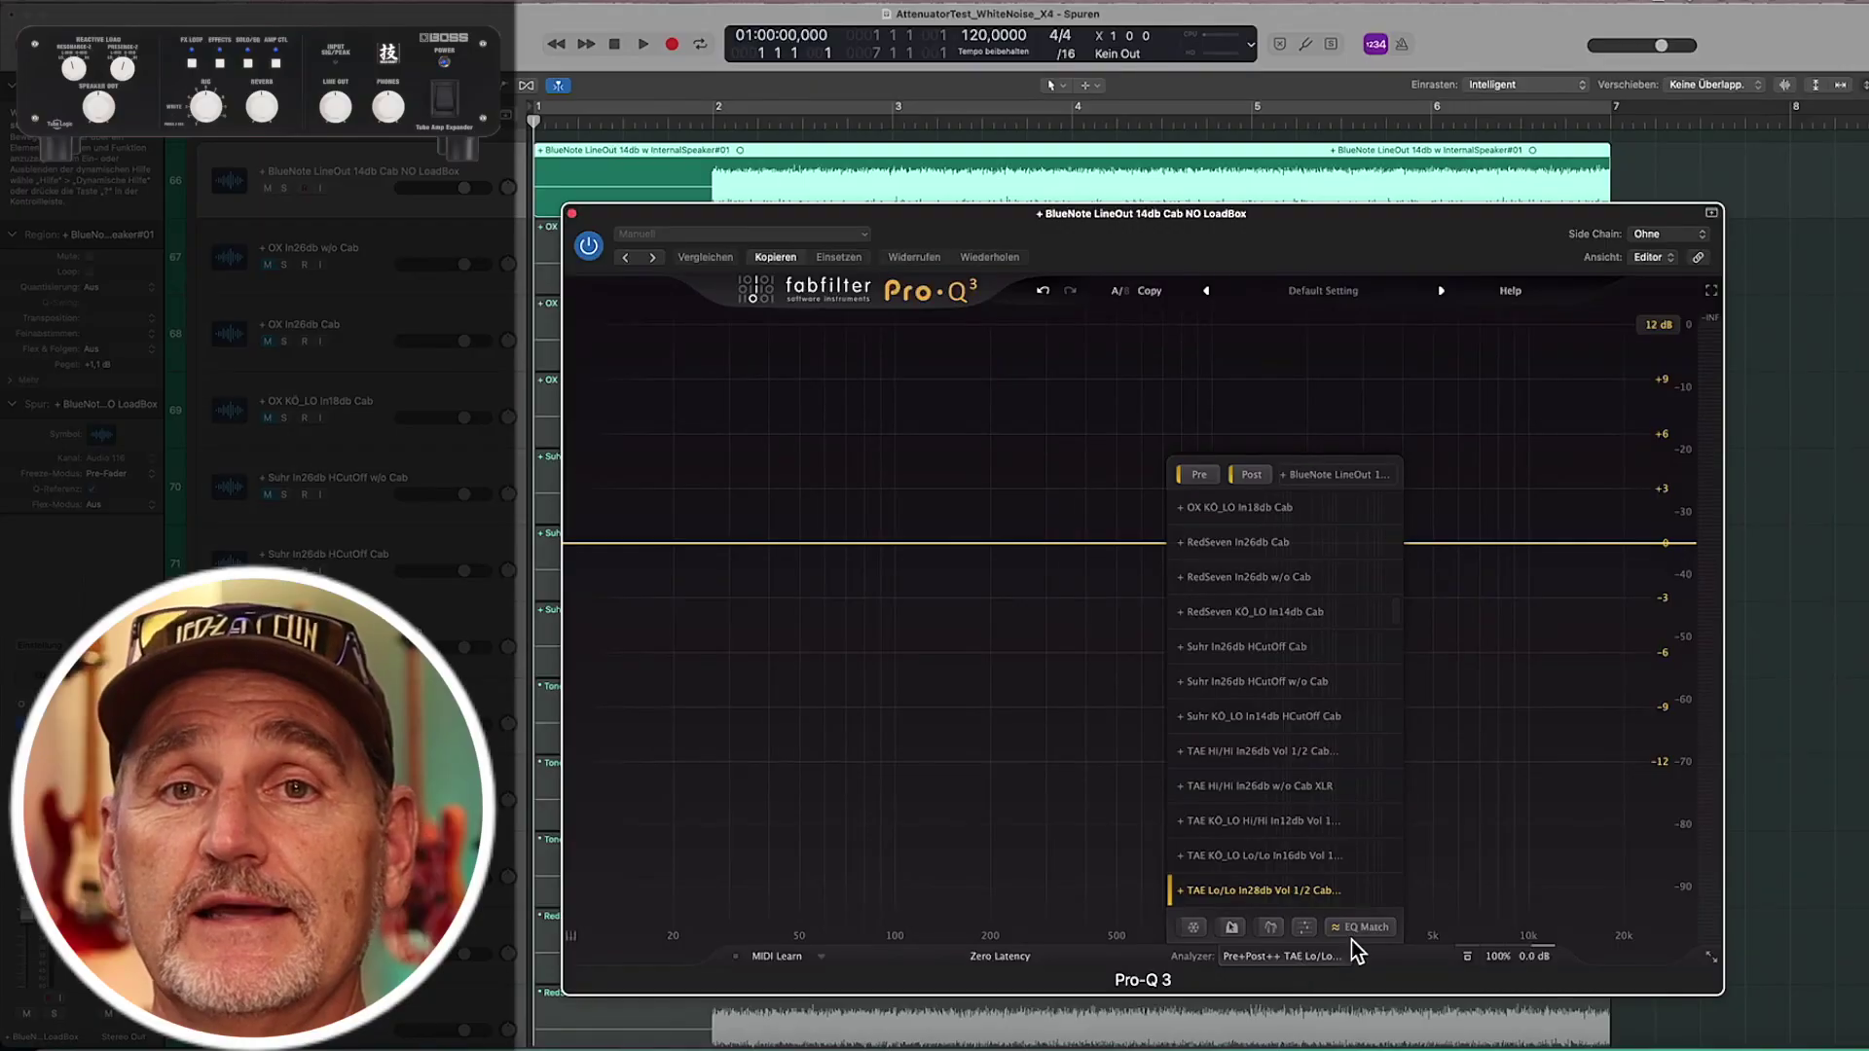
Analyze the external "TAE Lo/Lo In28db Vol 1/2 Cab" track as EQ Match reference during playback, and stop the transport.
left_click(1285, 921)
left_click(1317, 958)
left_click(645, 43)
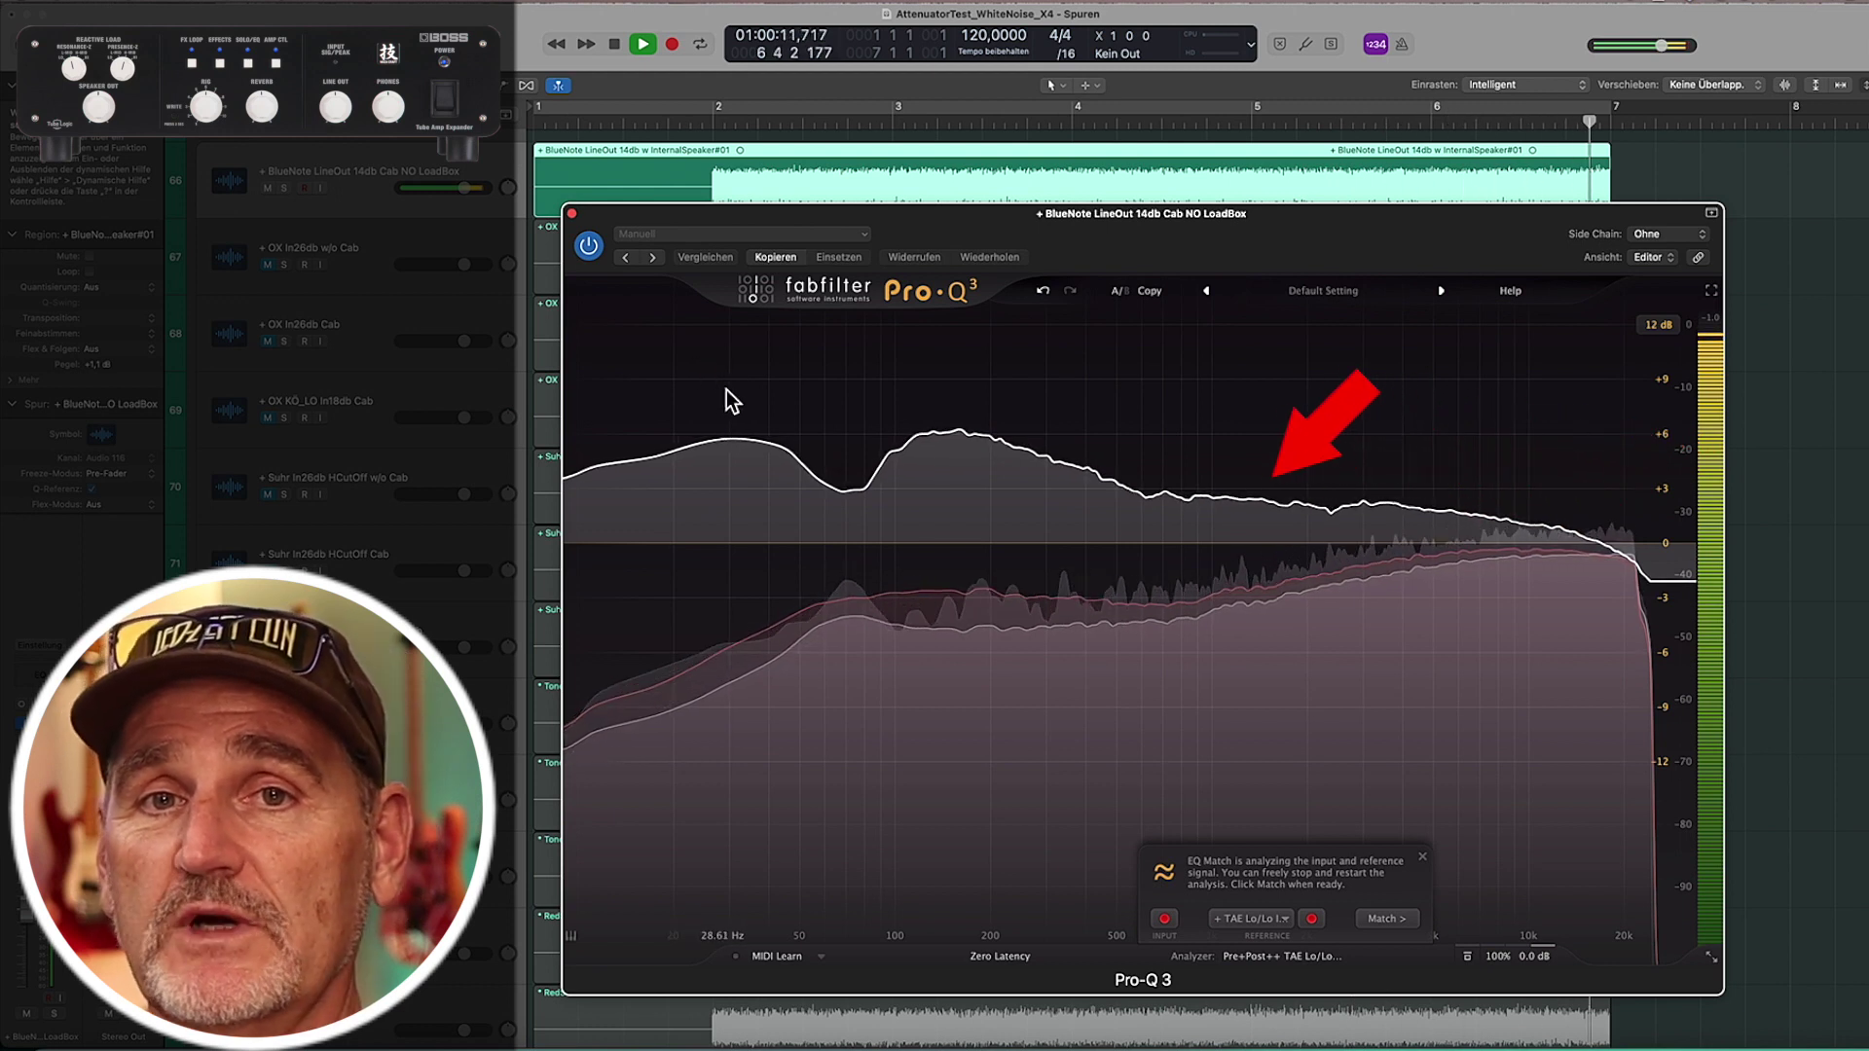
left_click(619, 48)
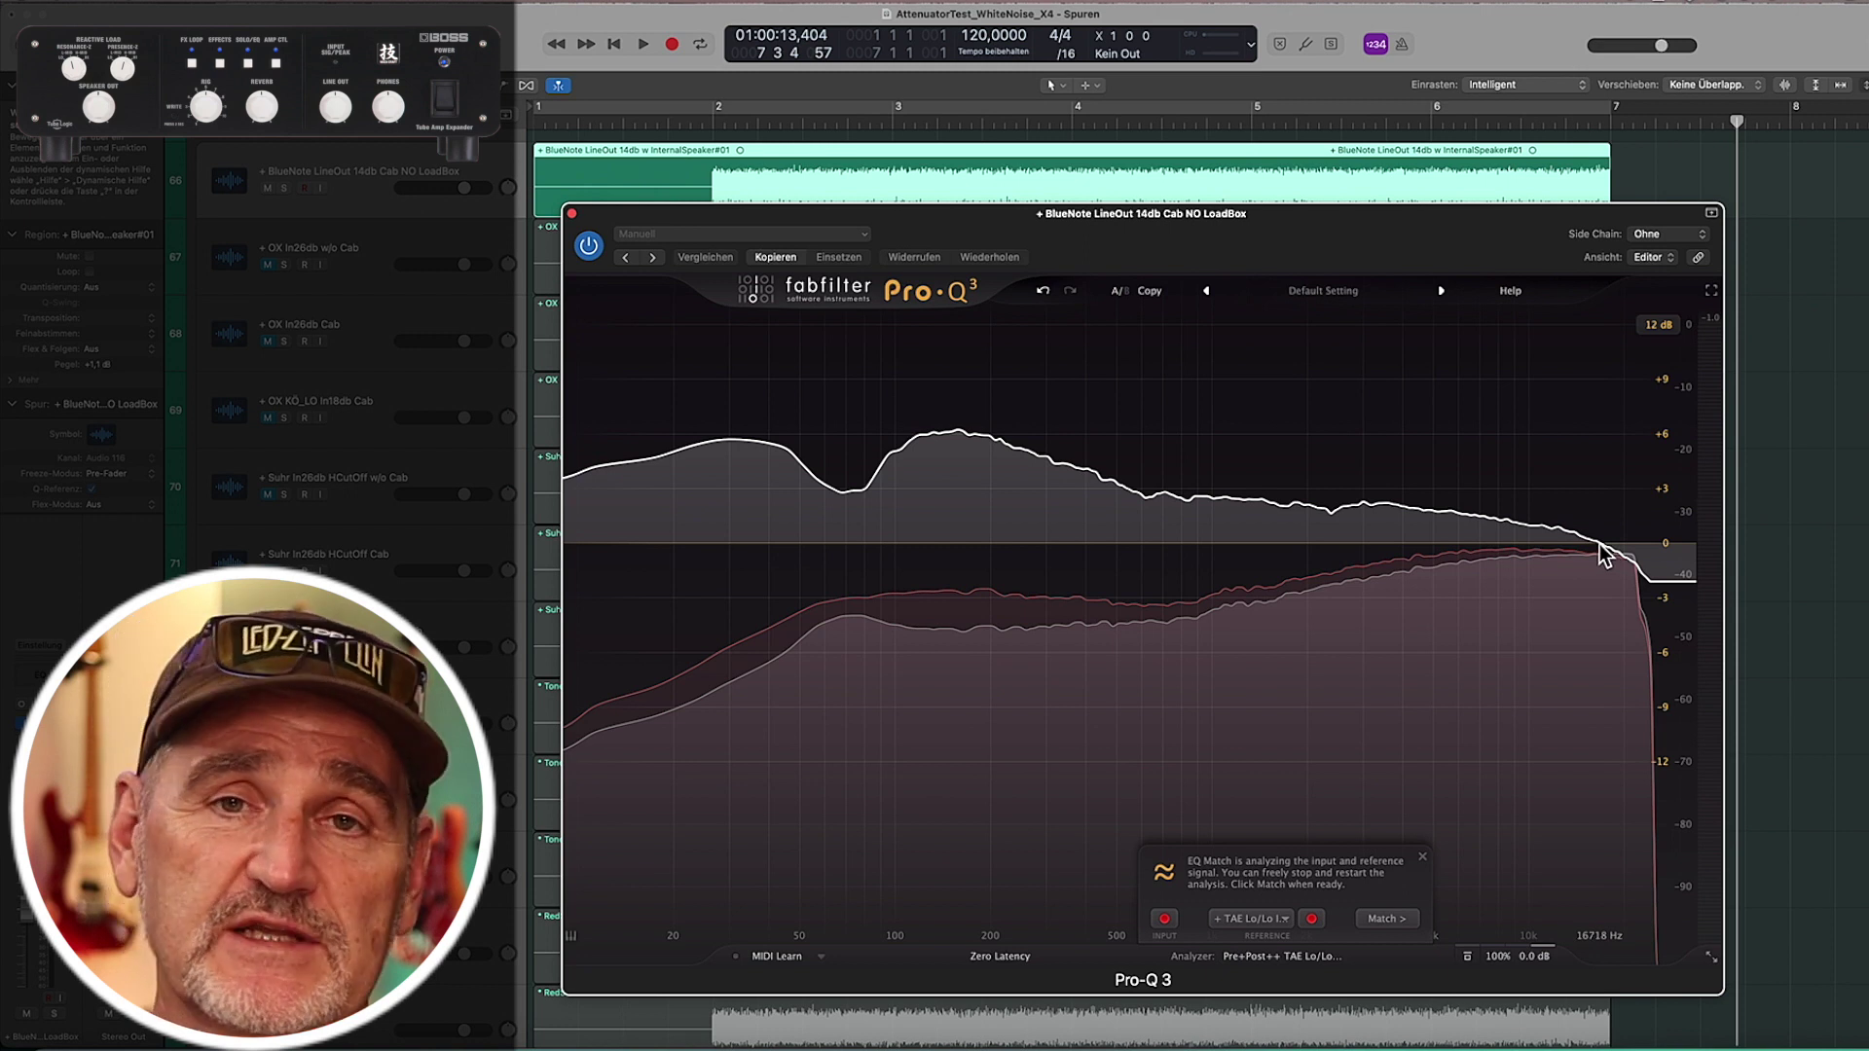
Set the external TAE Hi/Hi track as the EQ Match reference and play the white noise to analyze it.
key("space")
left_click(1266, 919)
left_click(1341, 958)
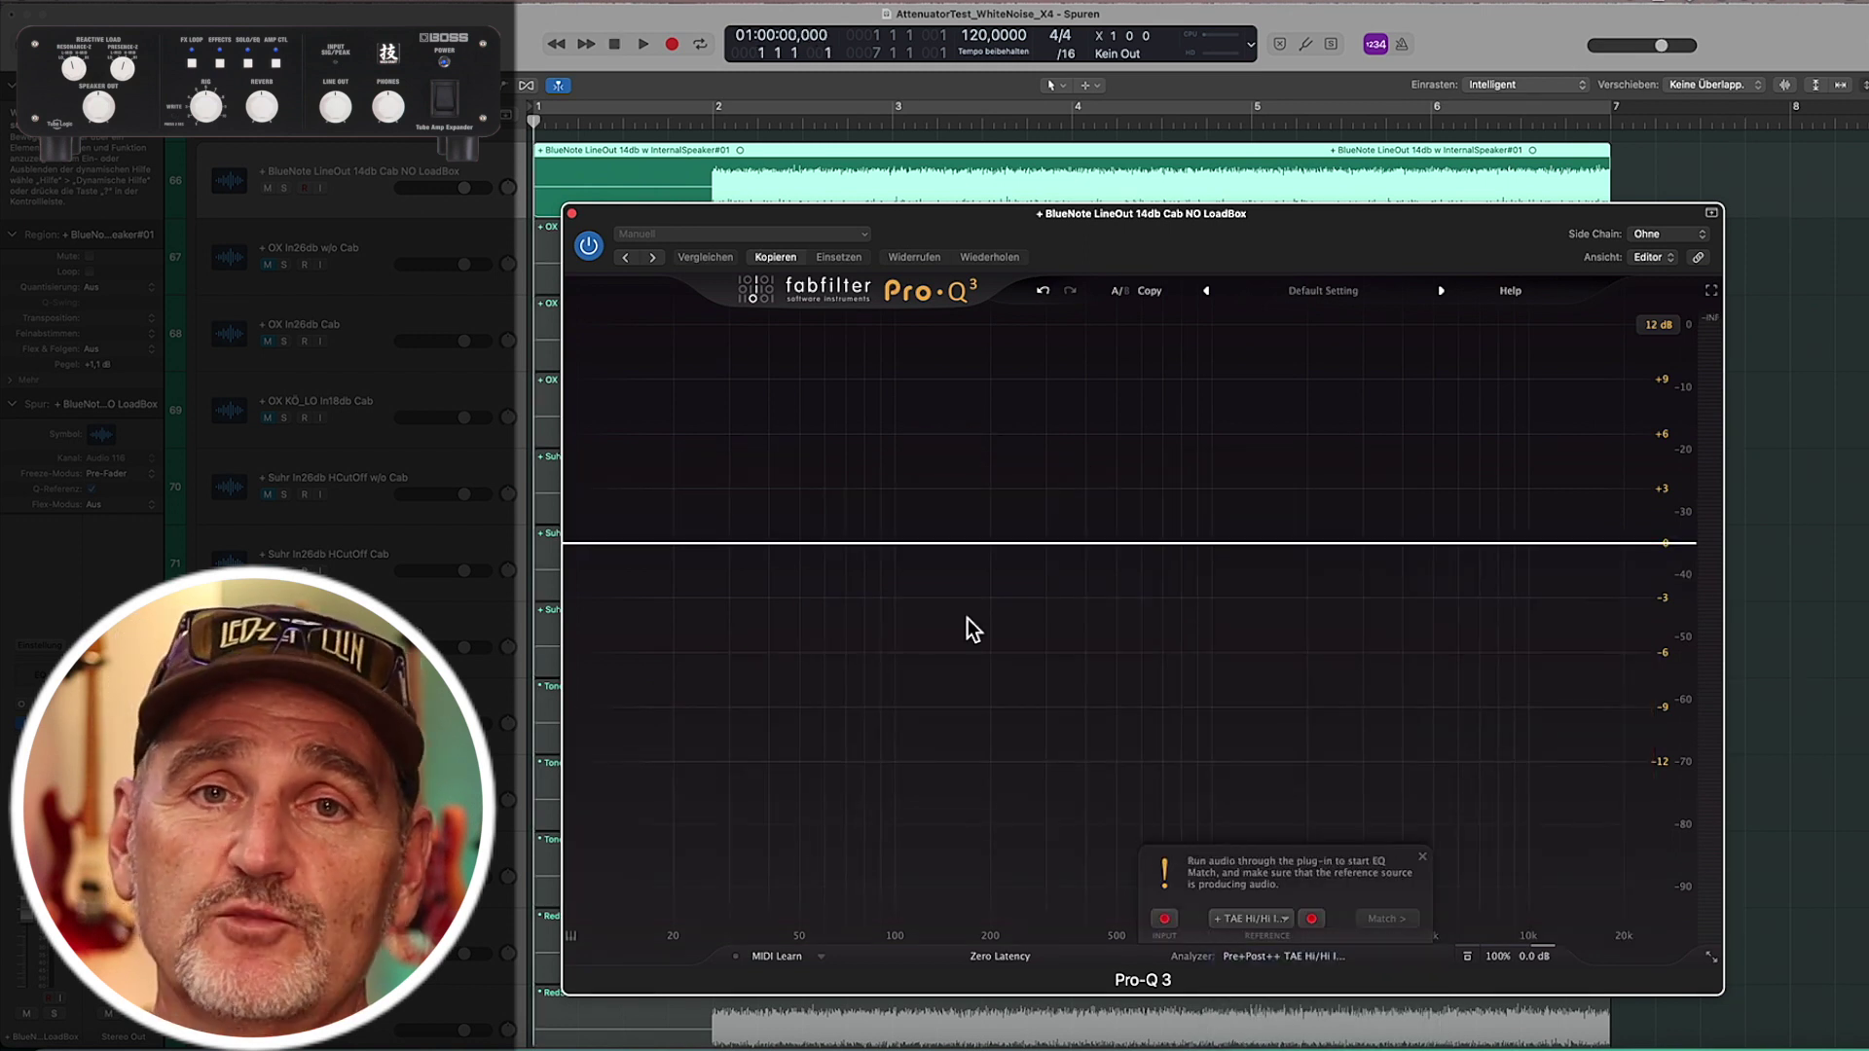
left_click(642, 44)
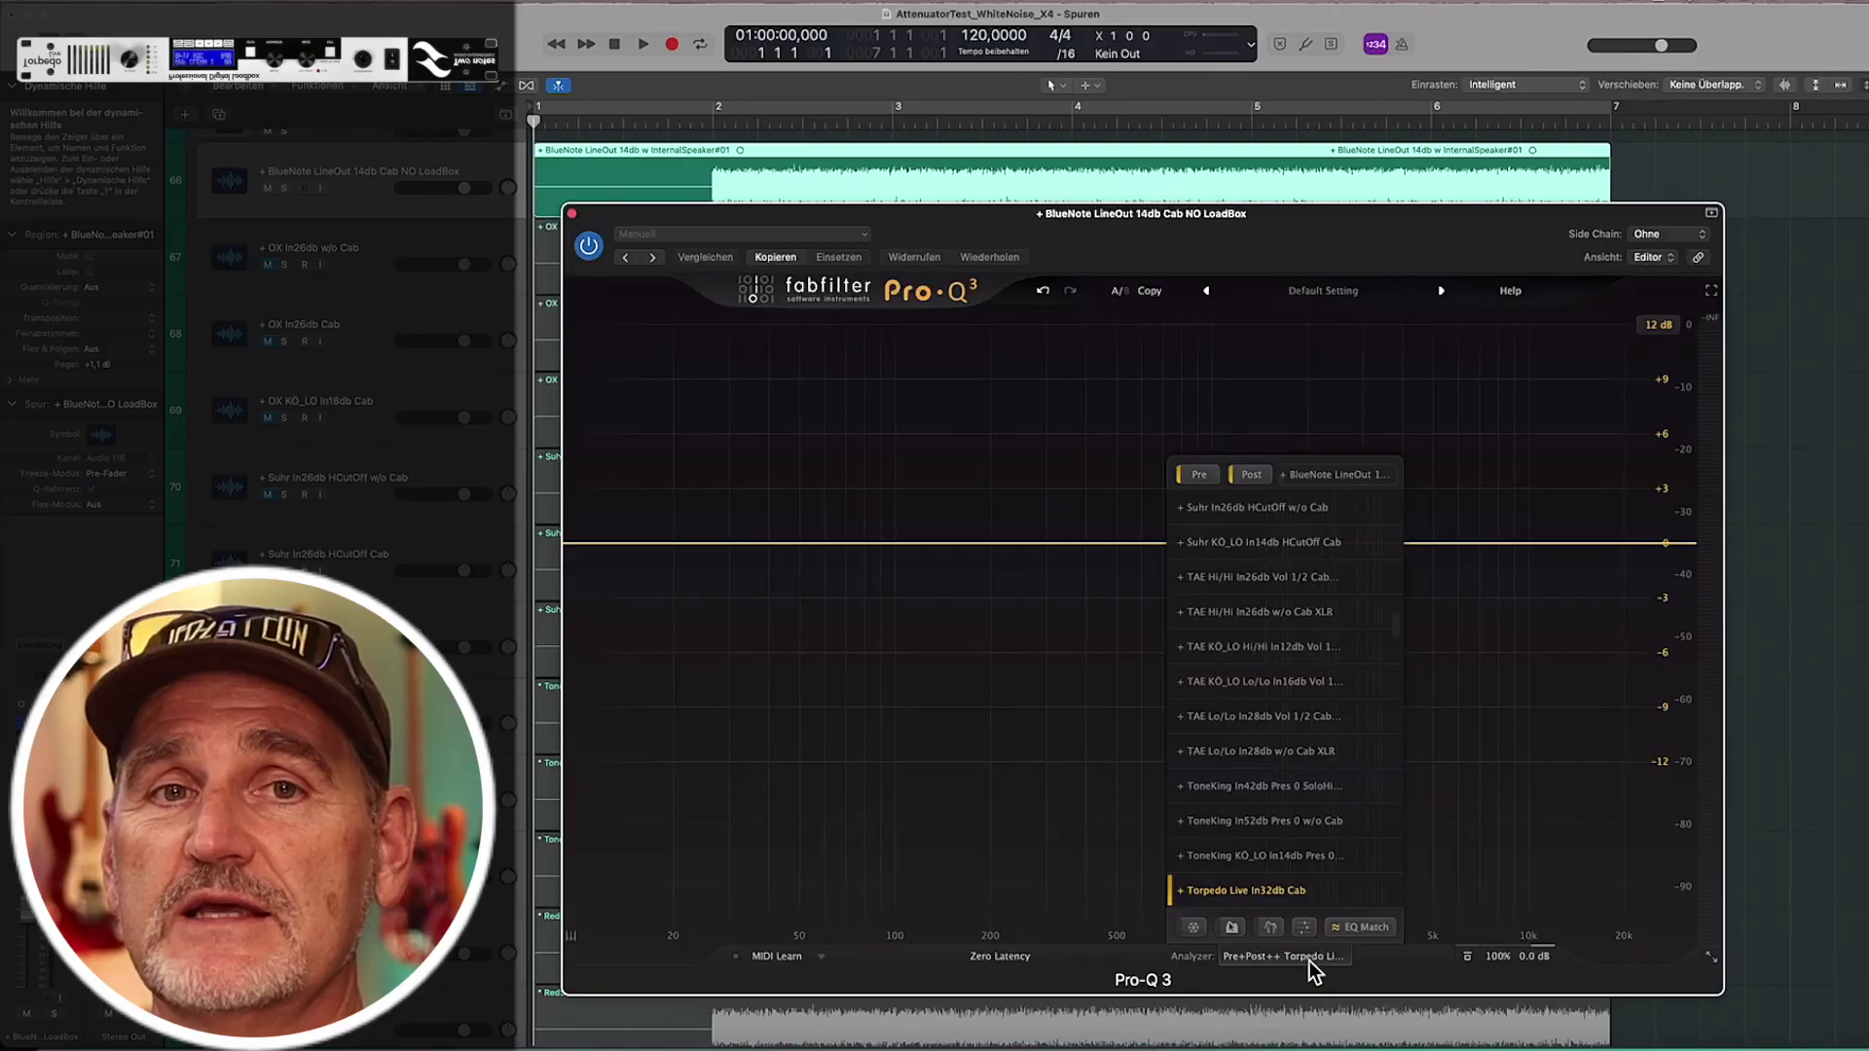
Run EQ Match with the external "Torpedo Live In32db Cab" track as reference during playback, and stop the transport.
left_click(1361, 927)
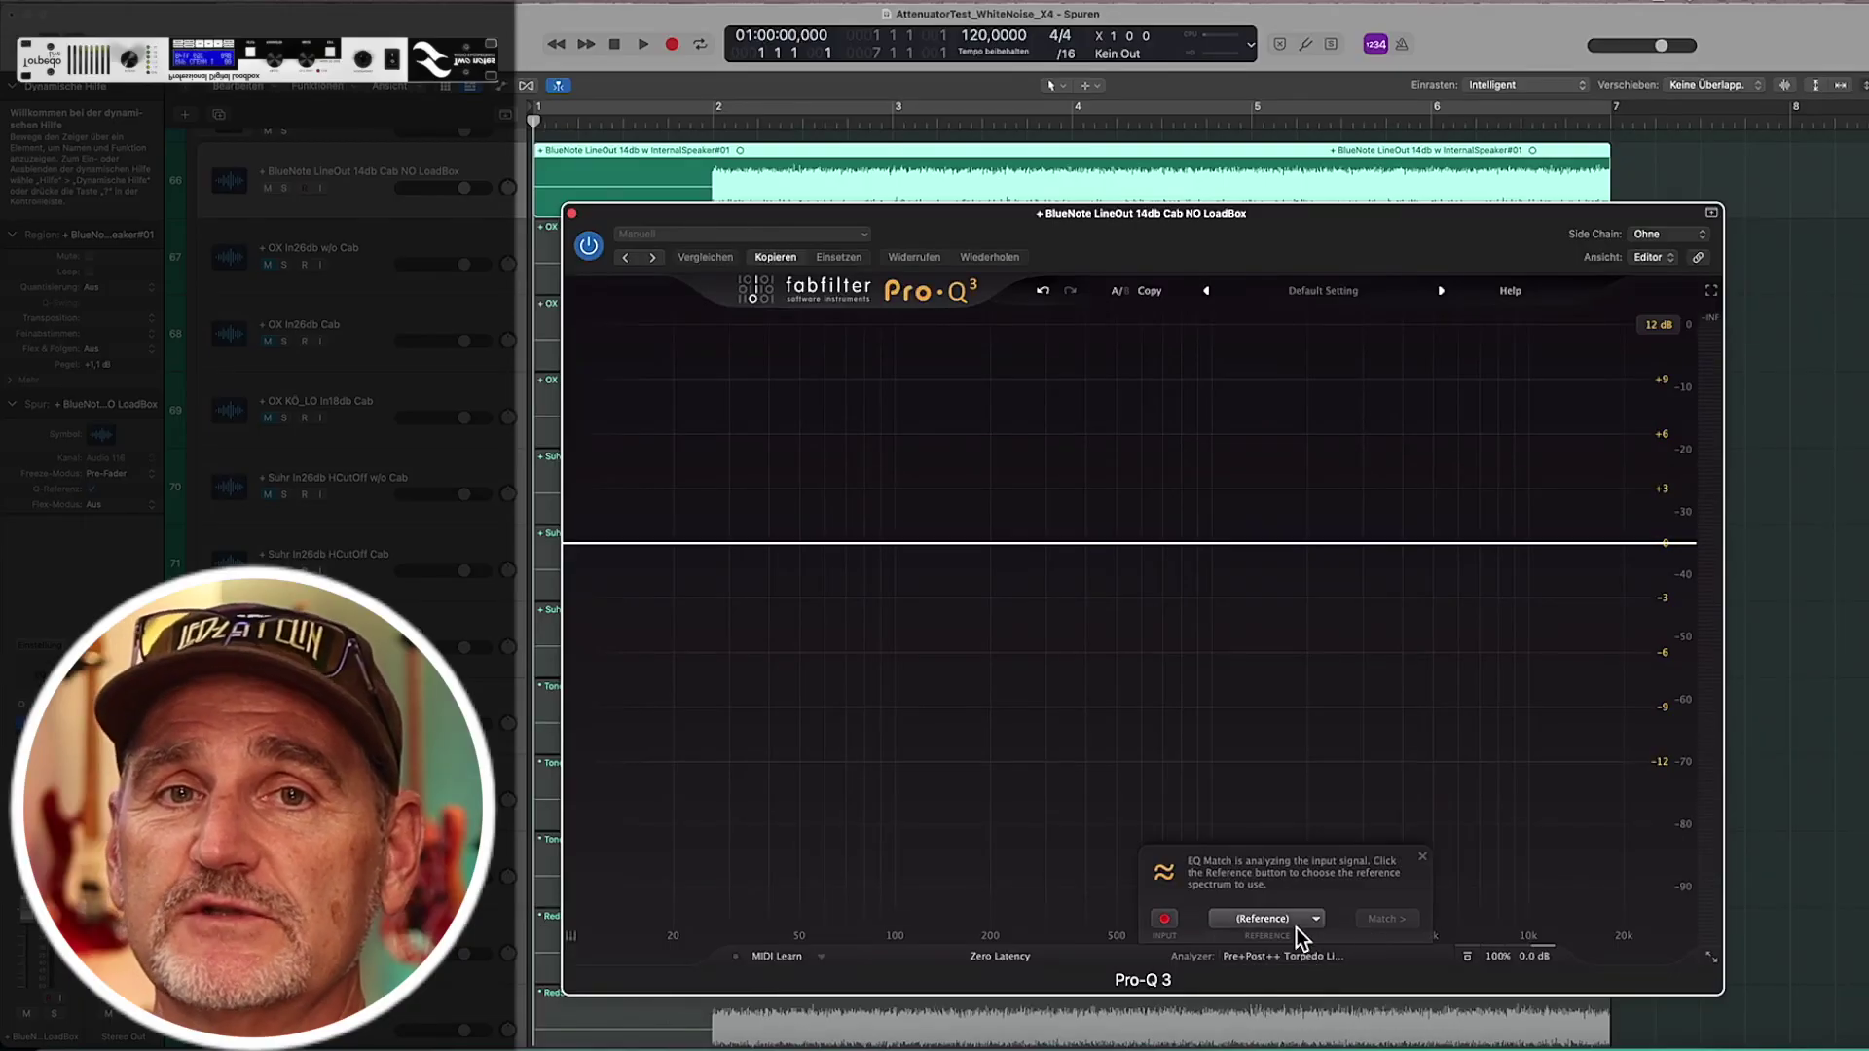
left_click(644, 45)
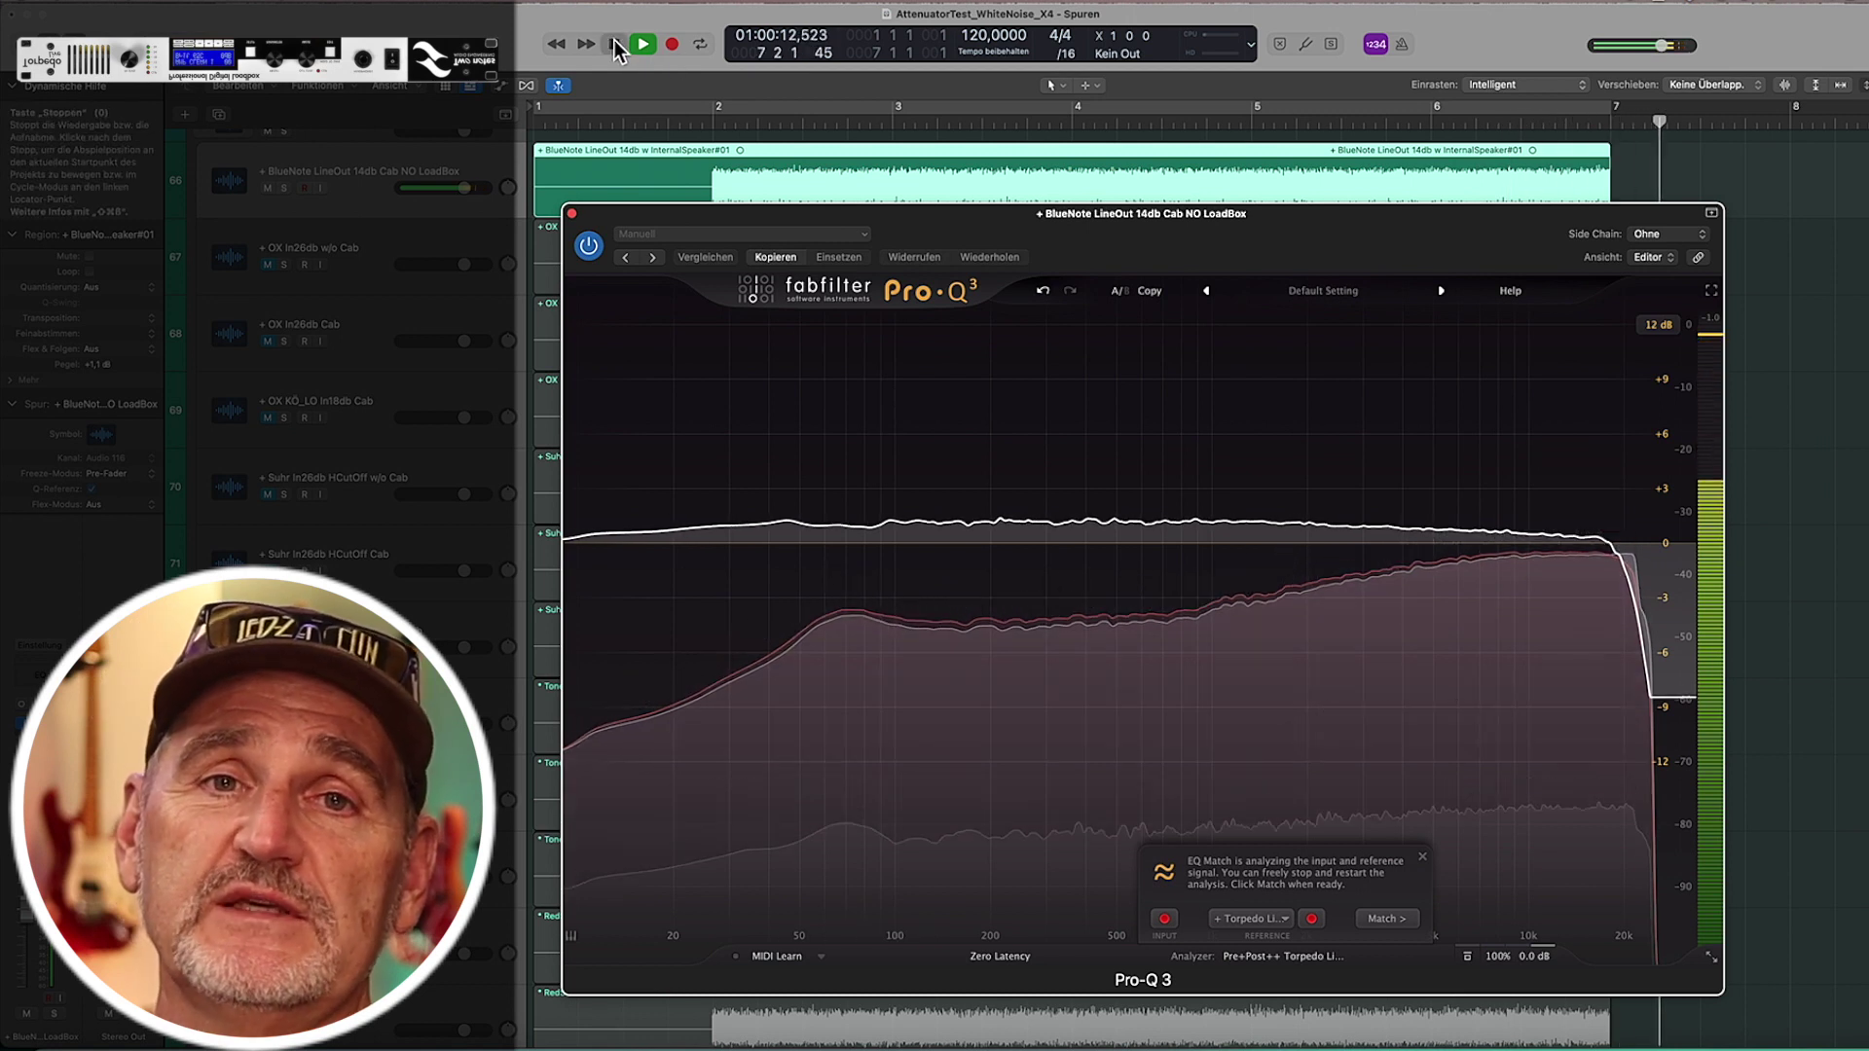
left_click(615, 44)
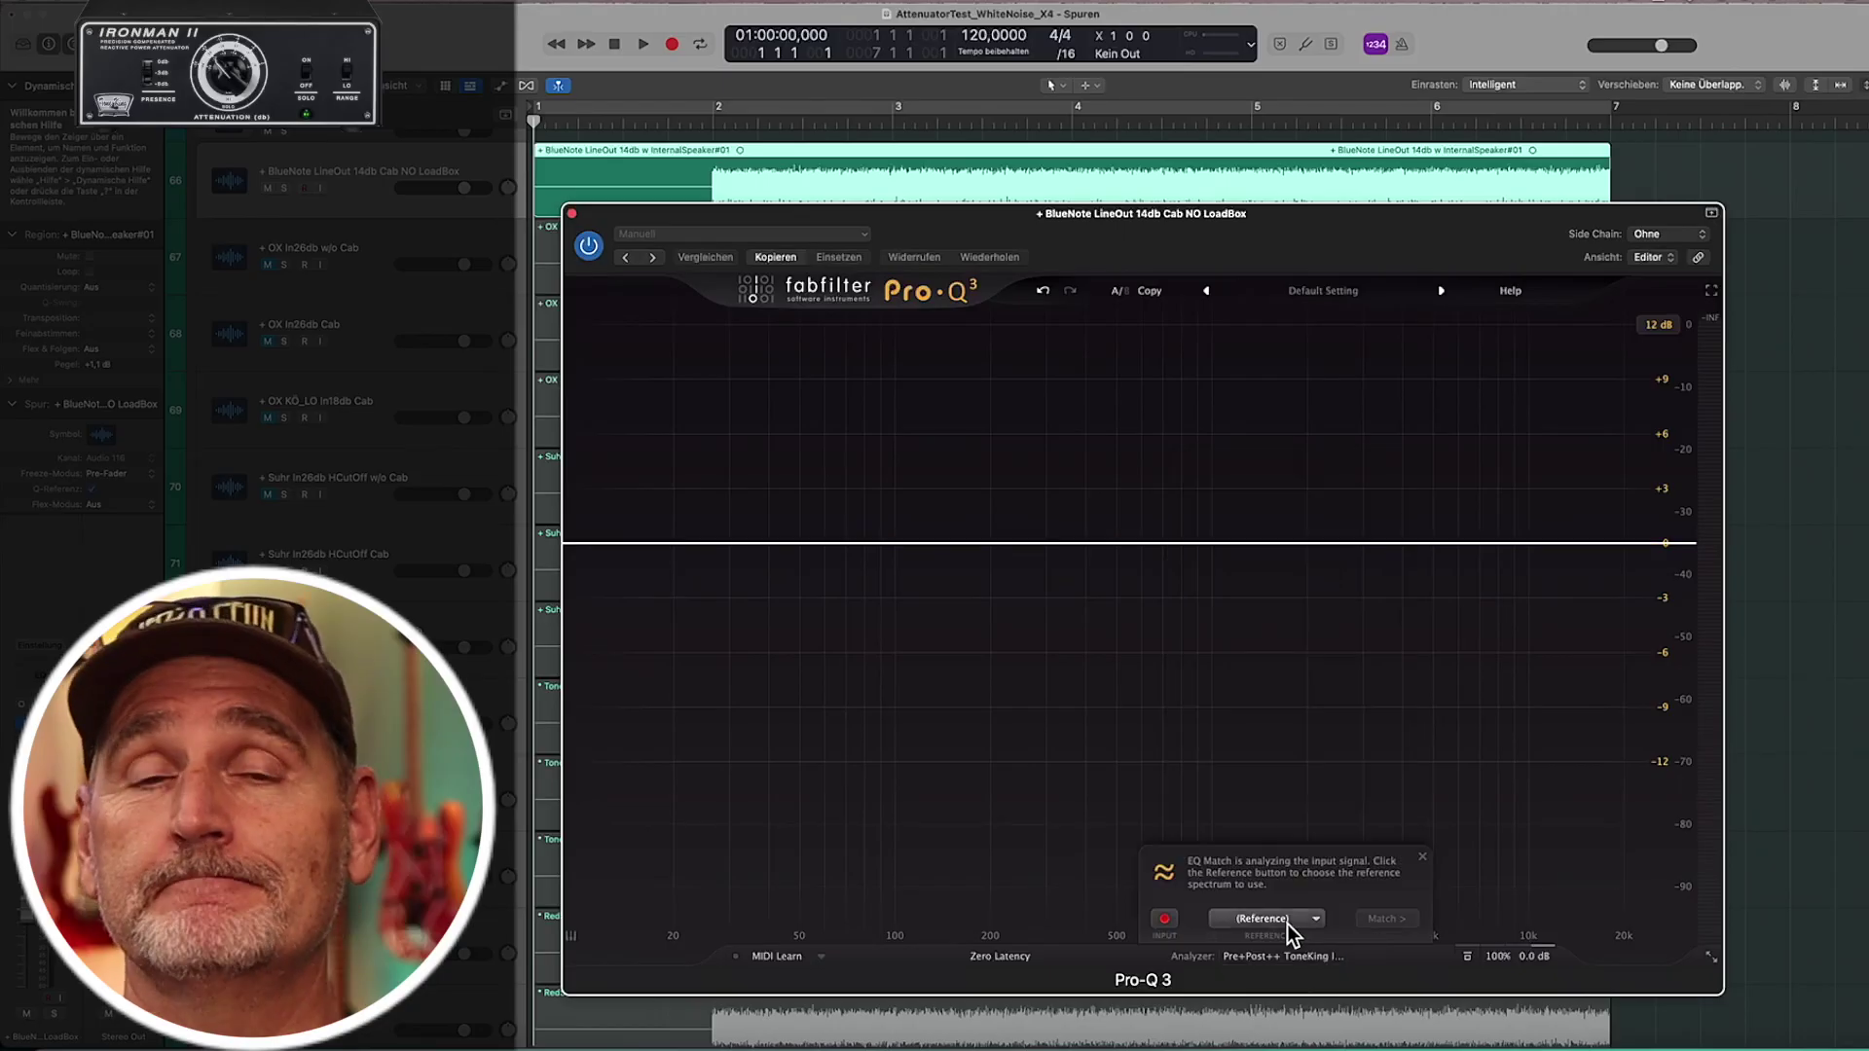
Set the external ToneKing track as EQ Match reference, play the white noise to analyze it, and stop playback.
left_click(1292, 922)
left_click(1381, 968)
left_click(642, 45)
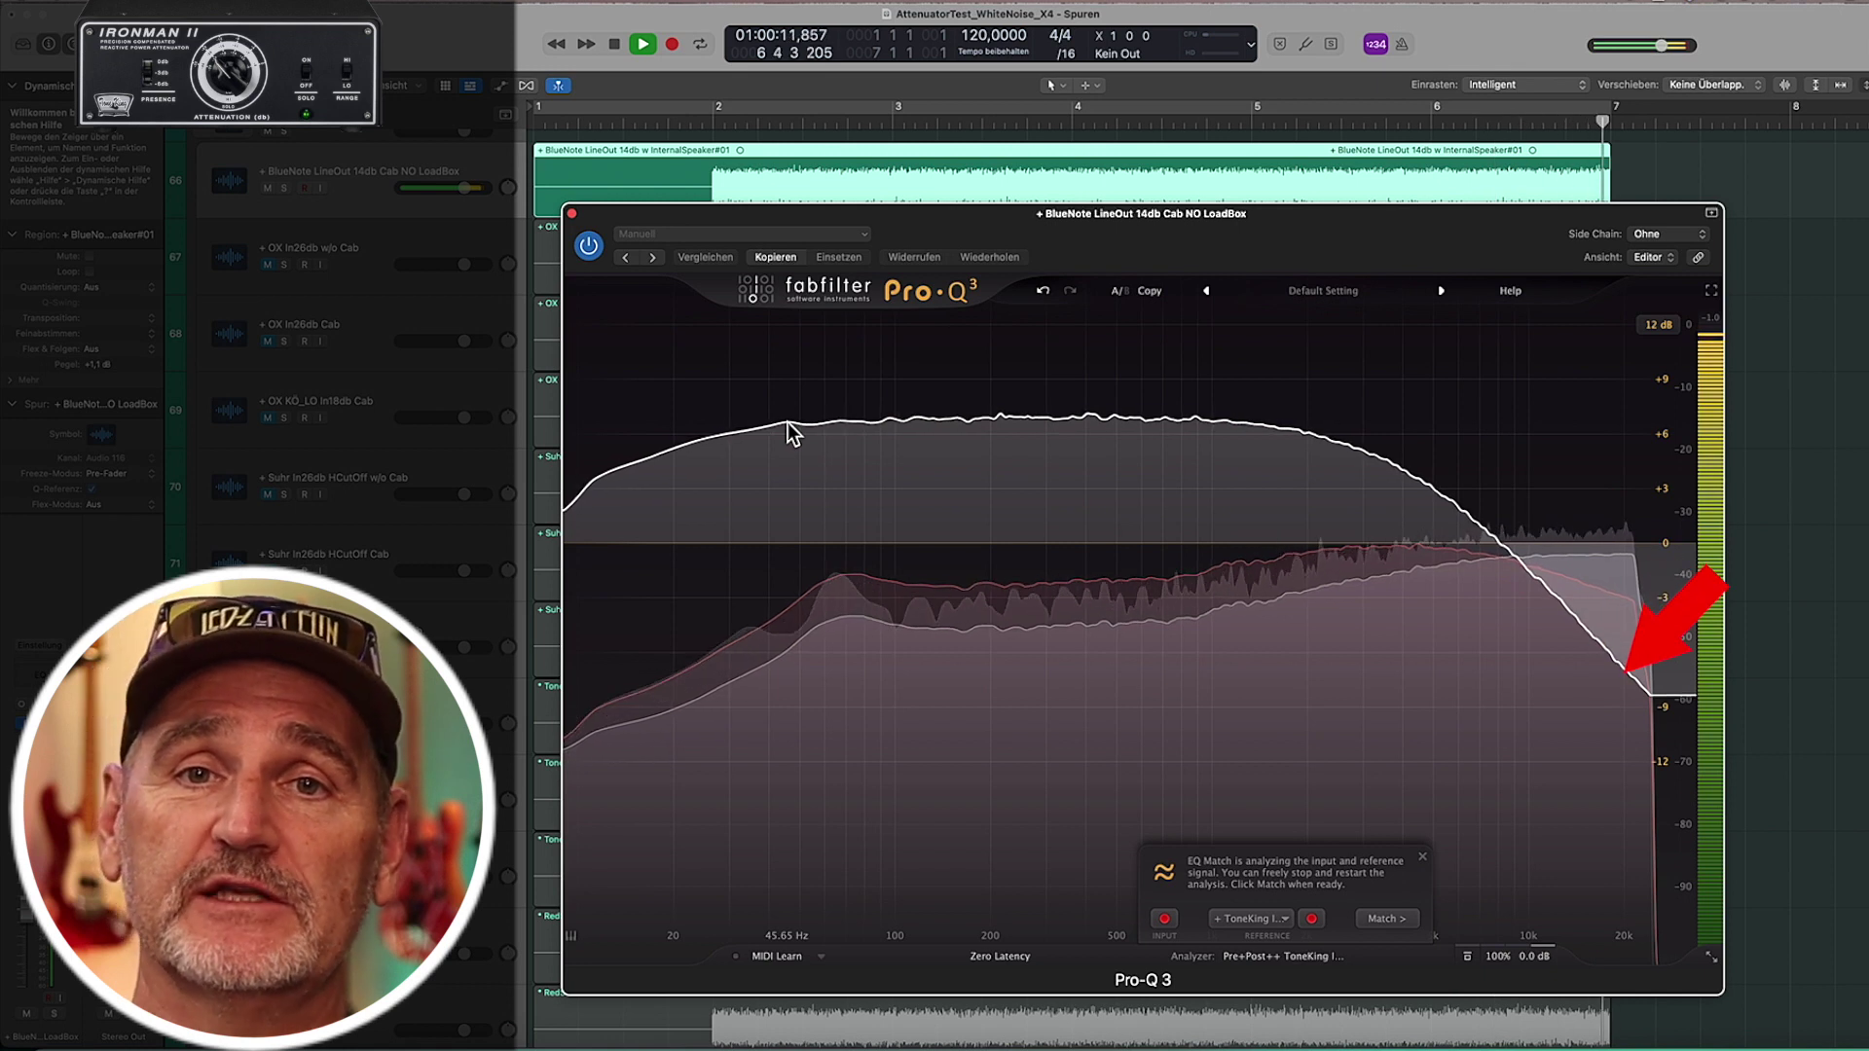
left_click(614, 45)
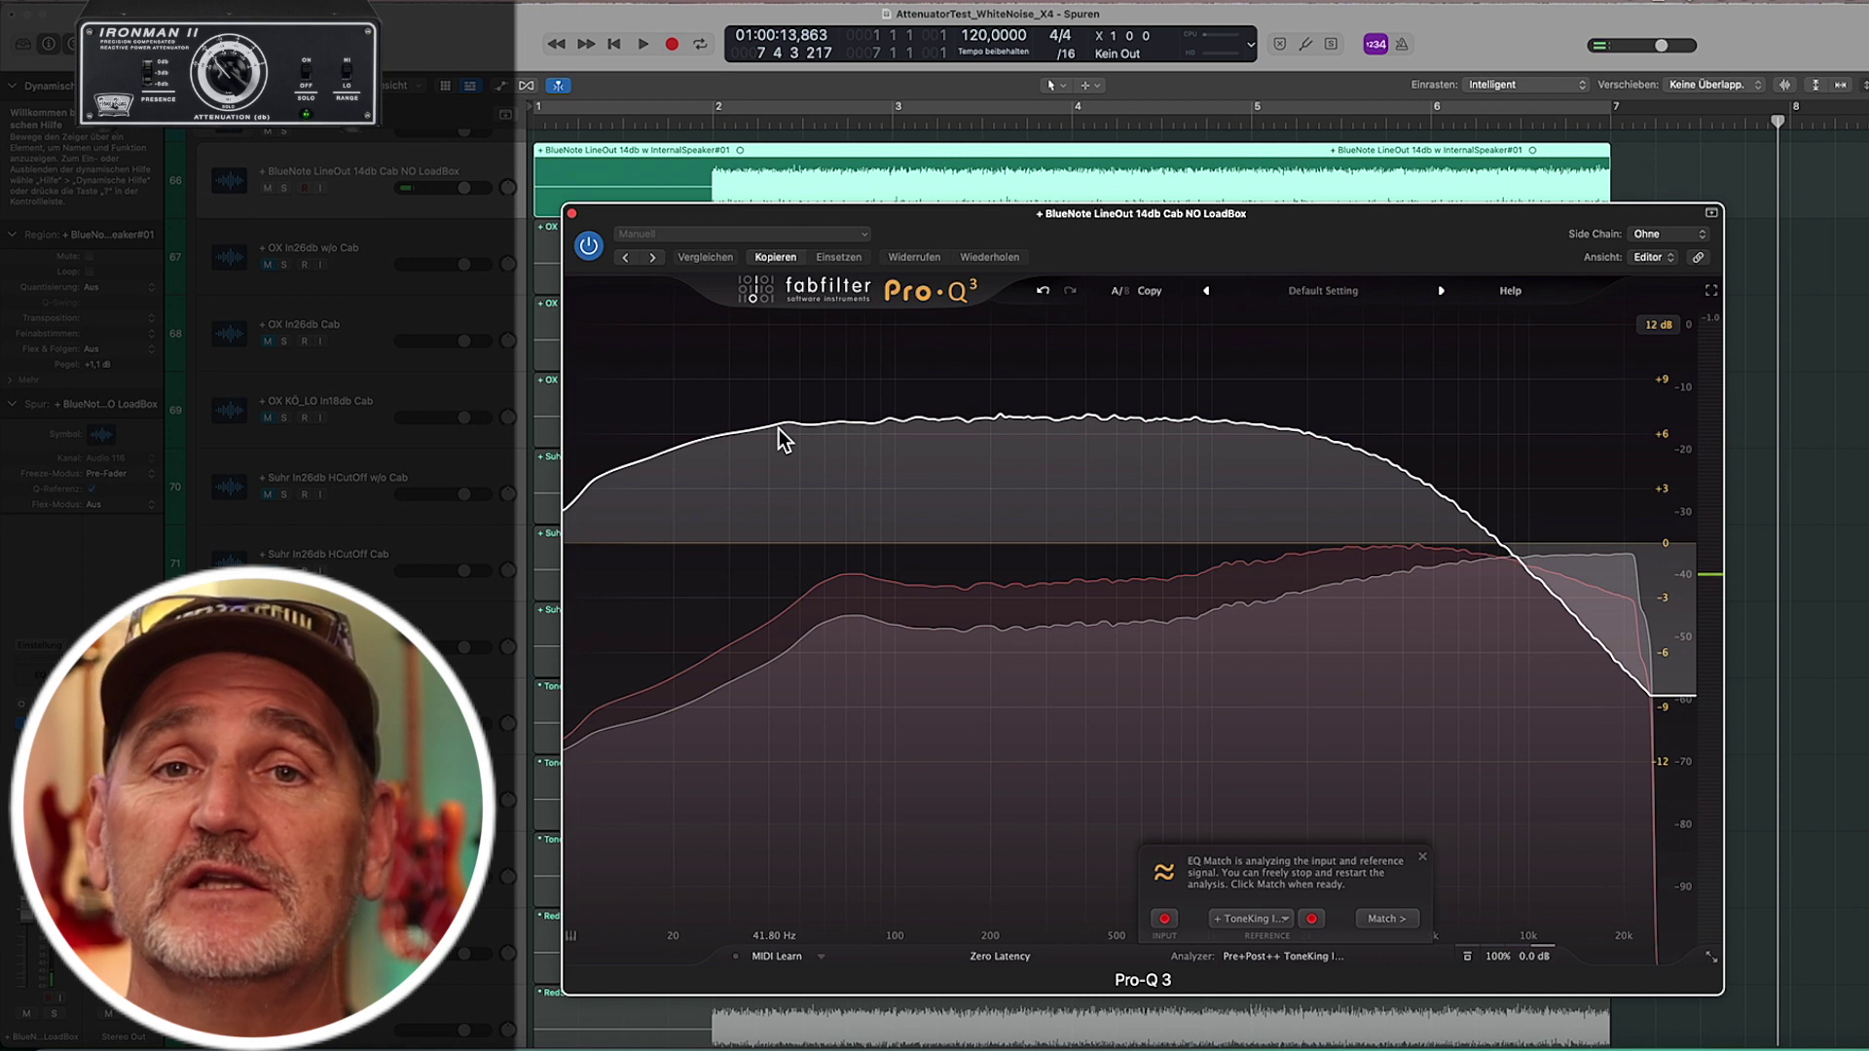